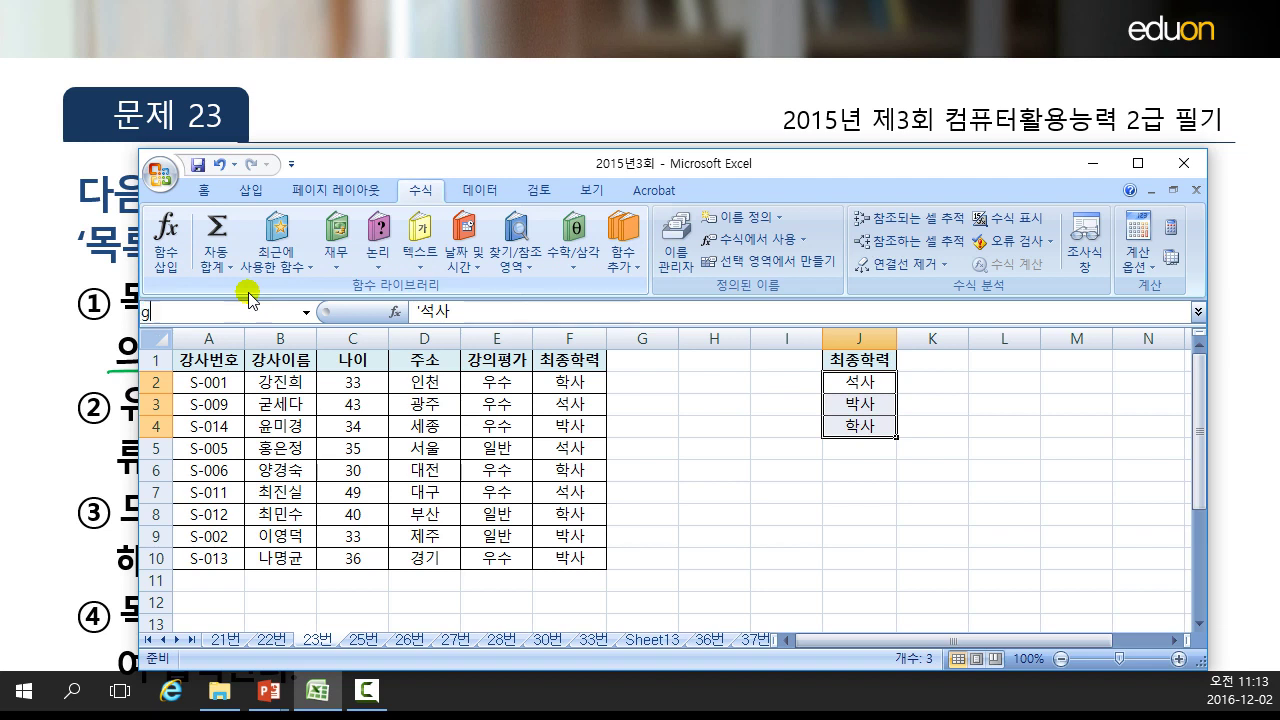
# Name the cell range J2:J4 as 학력.
pyautogui.write('rfur')
pyautogui.press('Return')
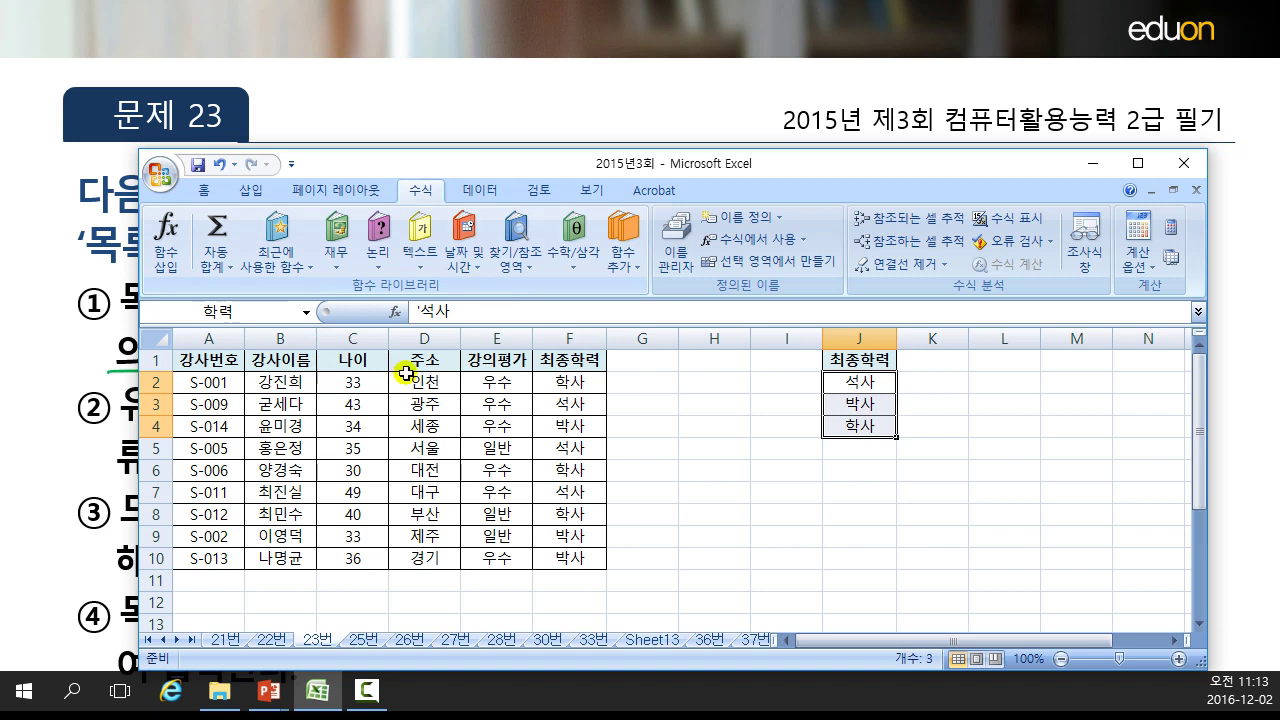
# Apply data validation to F2:F10, allowing only a list (목록) with the source =학력.
pyautogui.click(587, 383)
pyautogui.moveTo(587, 383); pyautogui.dragTo(584, 557)
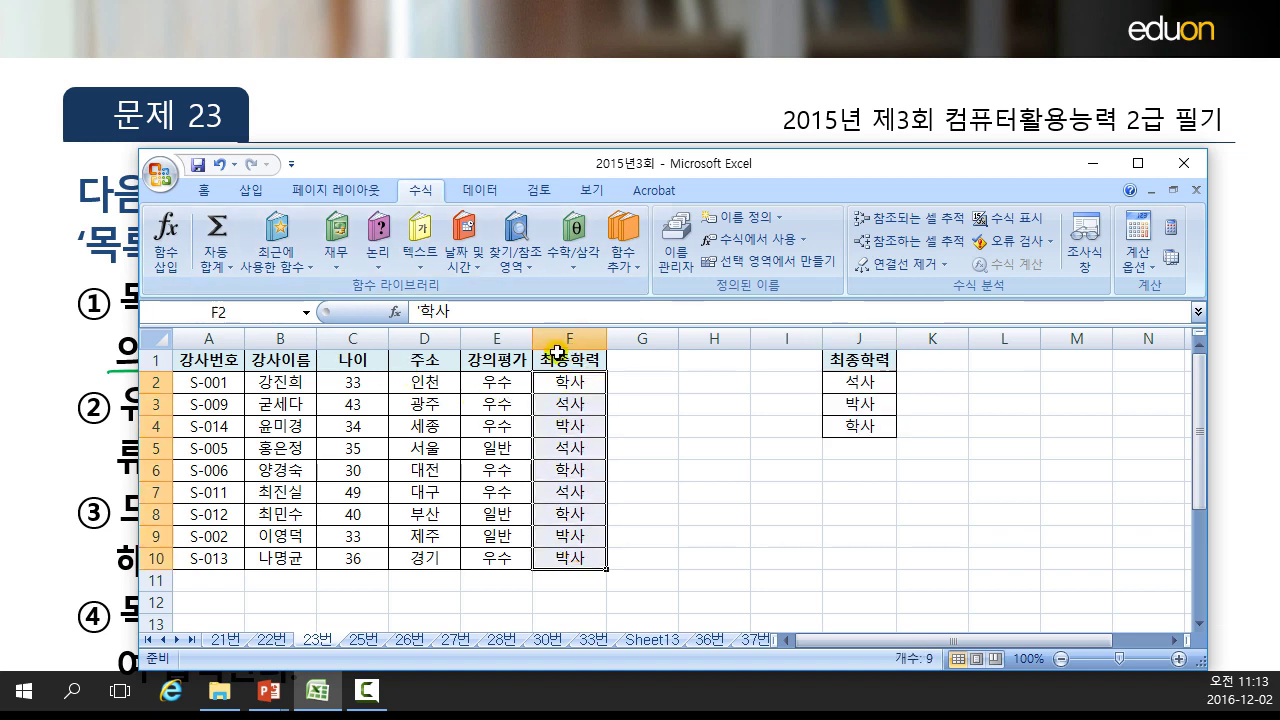
pyautogui.click(458, 190)
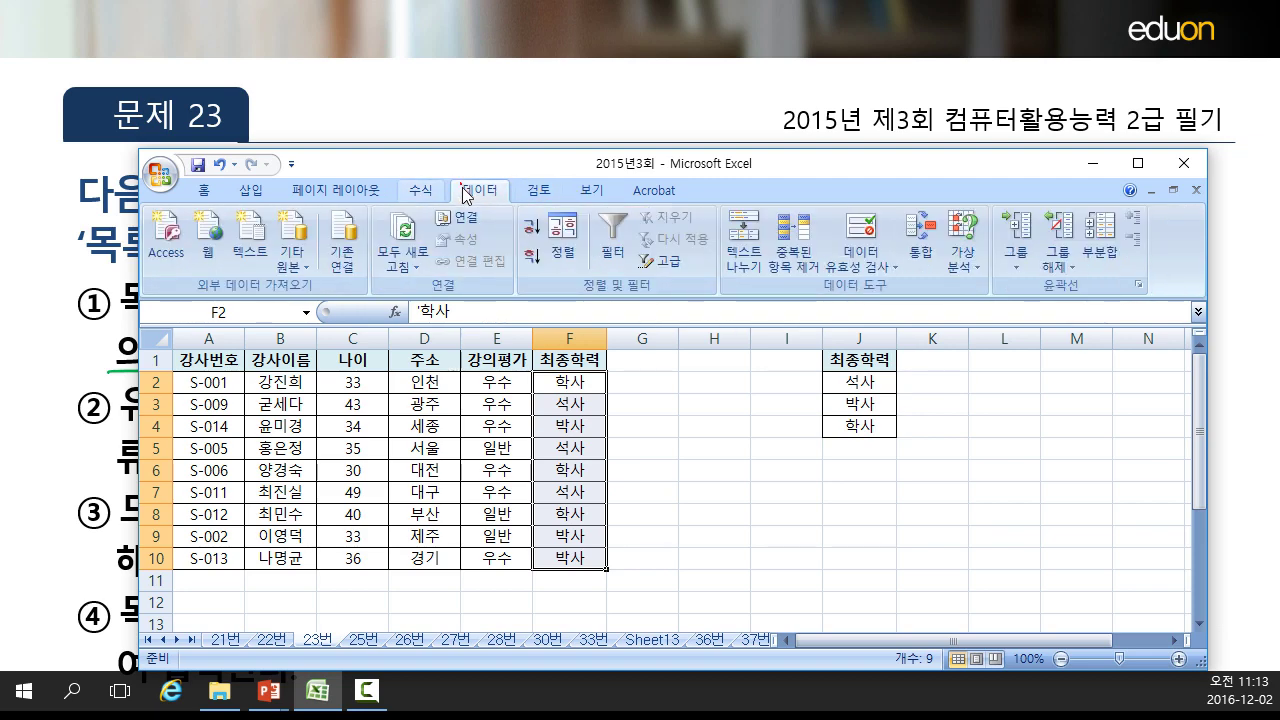
pyautogui.click(860, 265)
pyautogui.click(888, 290)
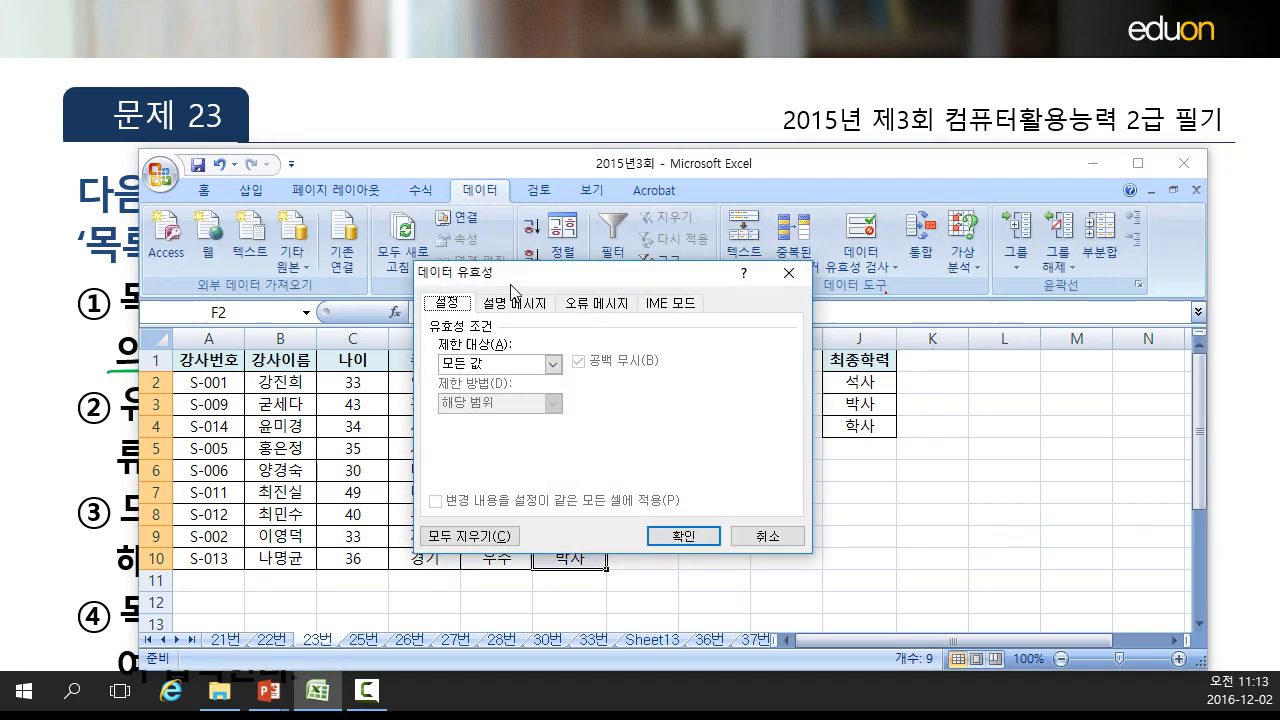
pyautogui.click(488, 364)
pyautogui.click(478, 426)
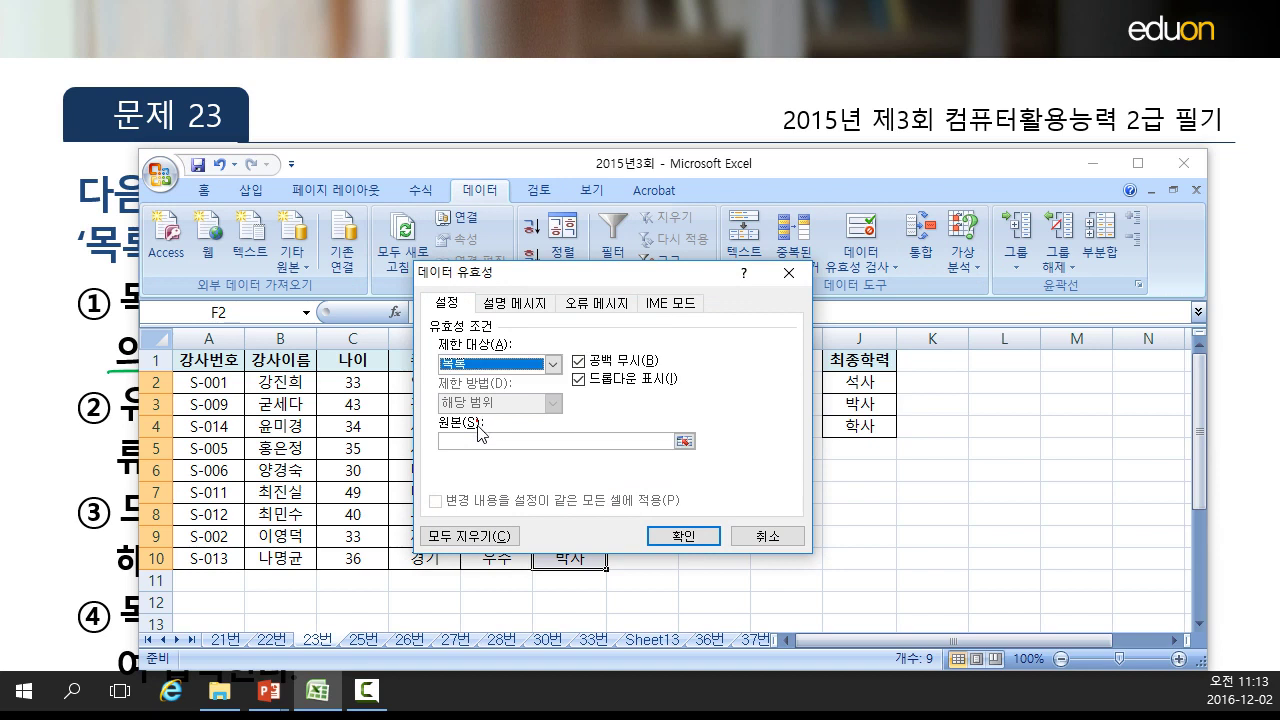
pyautogui.click(494, 438)
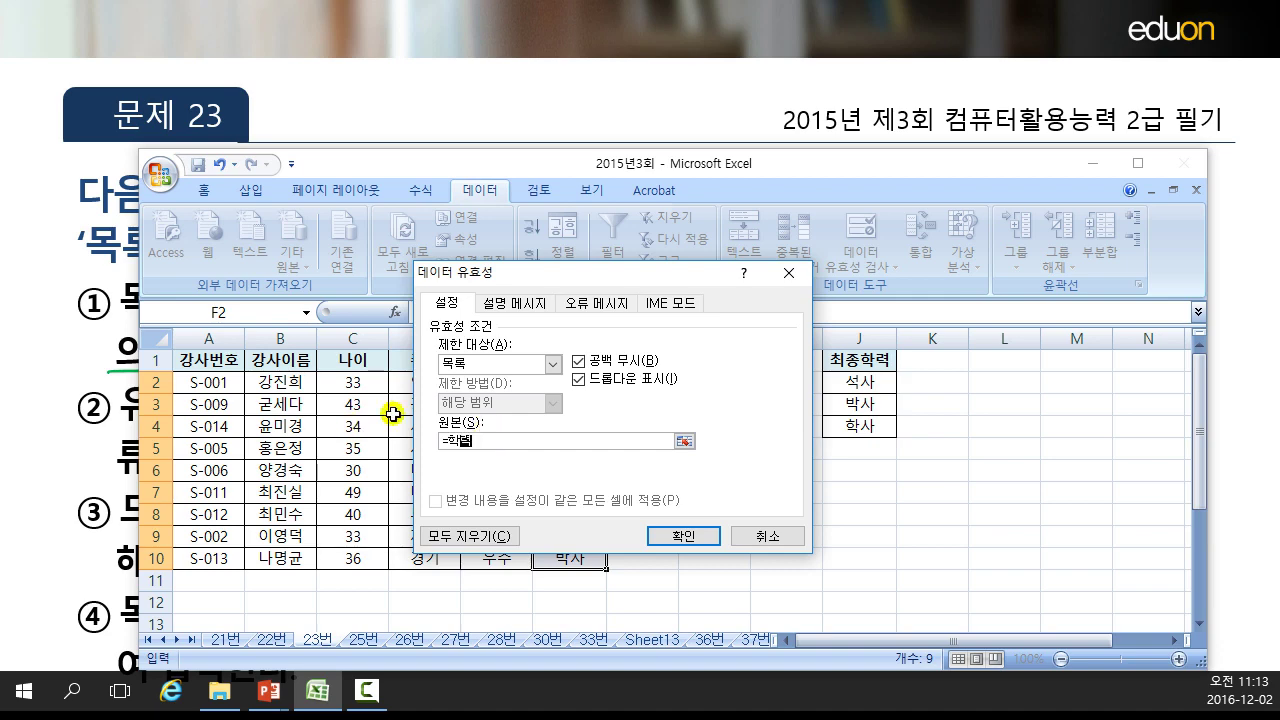
pyautogui.click(684, 533)
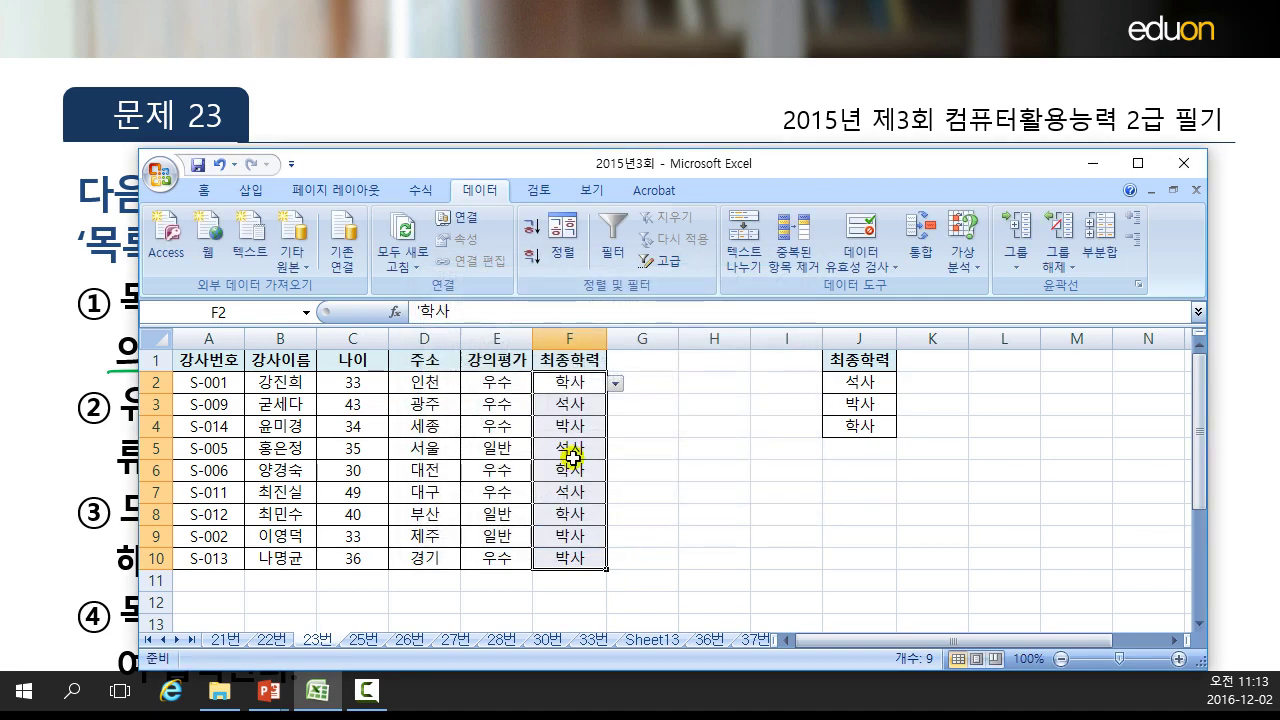
# Try the dropdown list in cell F3 by choosing 박사 and finally 학사.
pyautogui.click(588, 403)
pyautogui.click(617, 404)
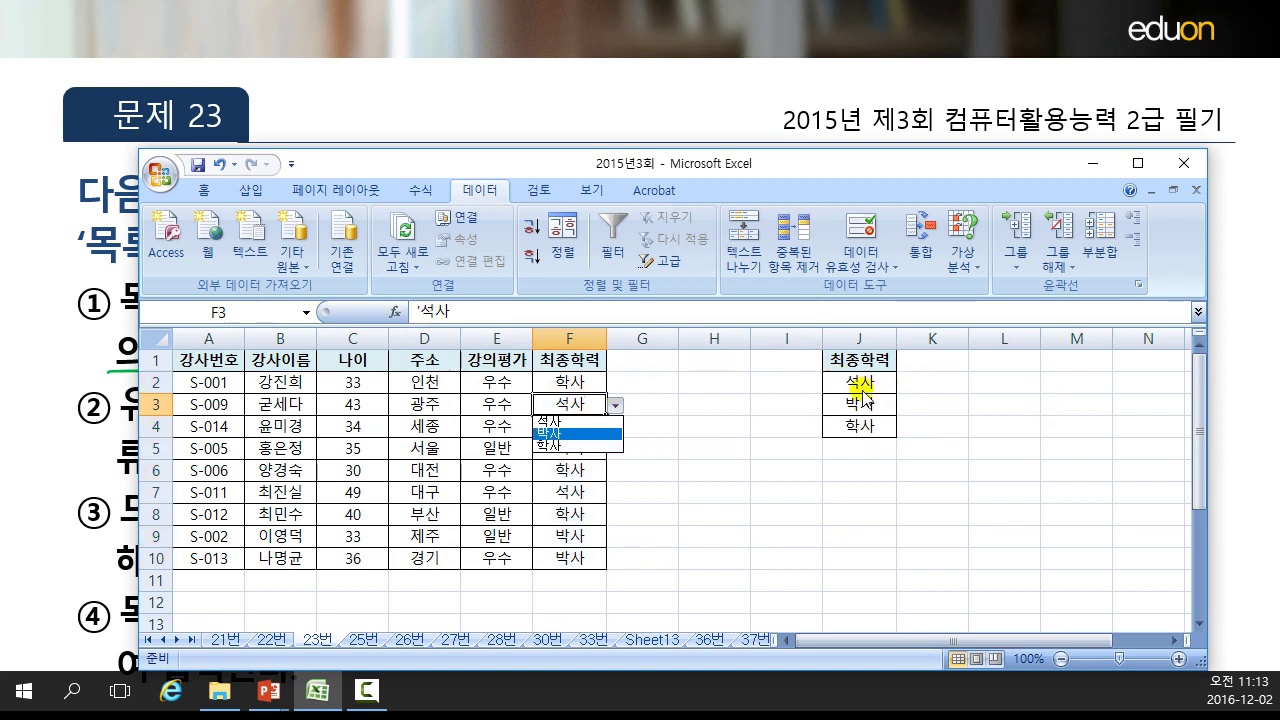
pyautogui.click(548, 433)
pyautogui.click(617, 405)
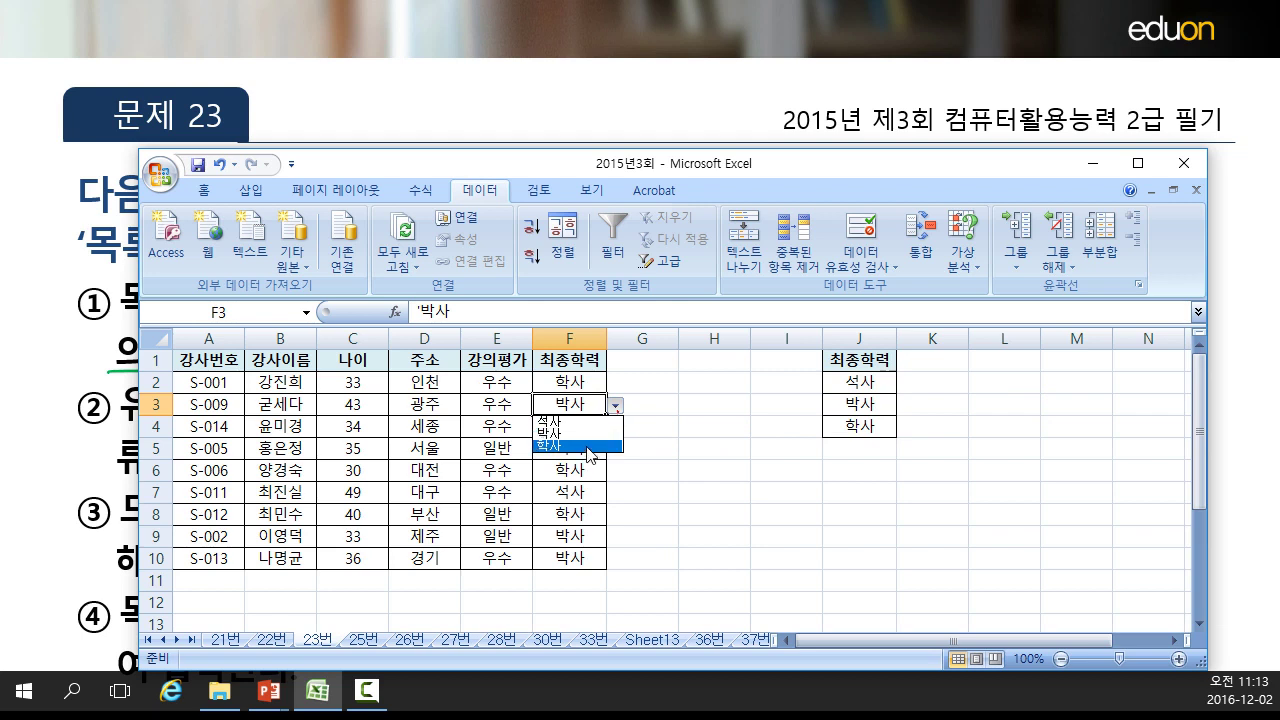
pyautogui.click(578, 446)
# Test the validation by trying to enter 고졸 in cell F5, and discard the entry.
pyautogui.click(581, 452)
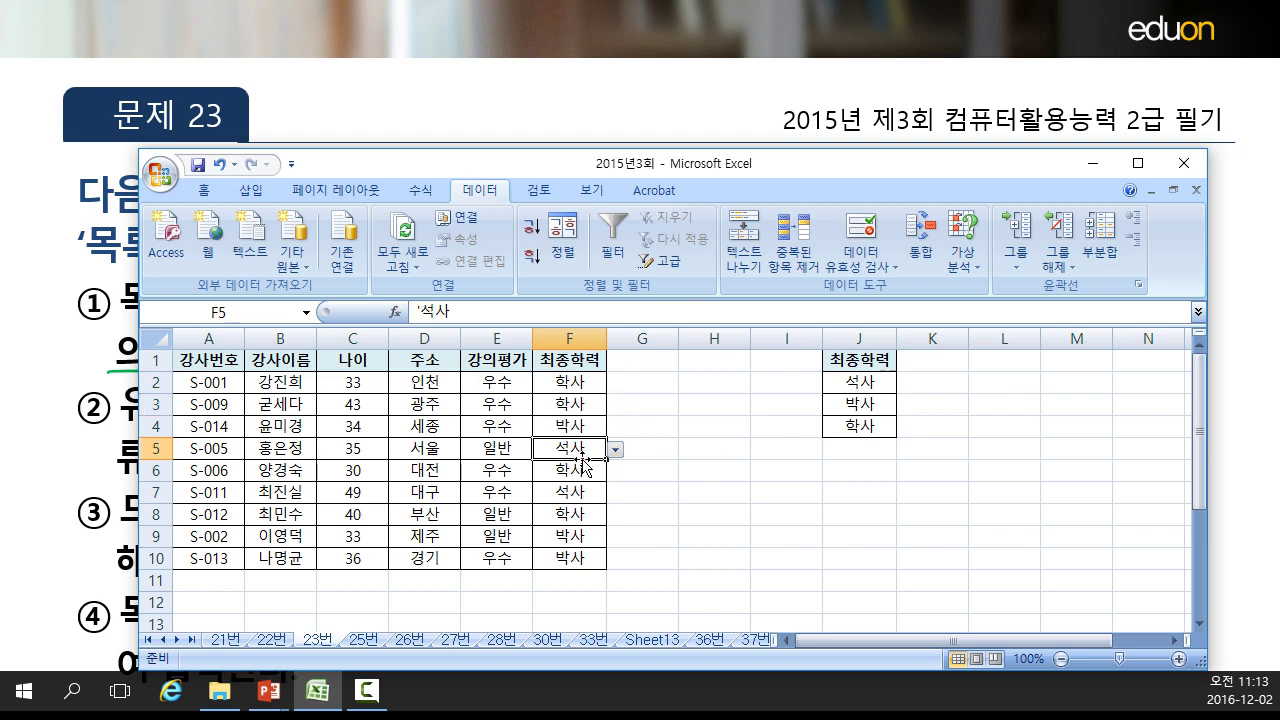
pyautogui.write('rhw')
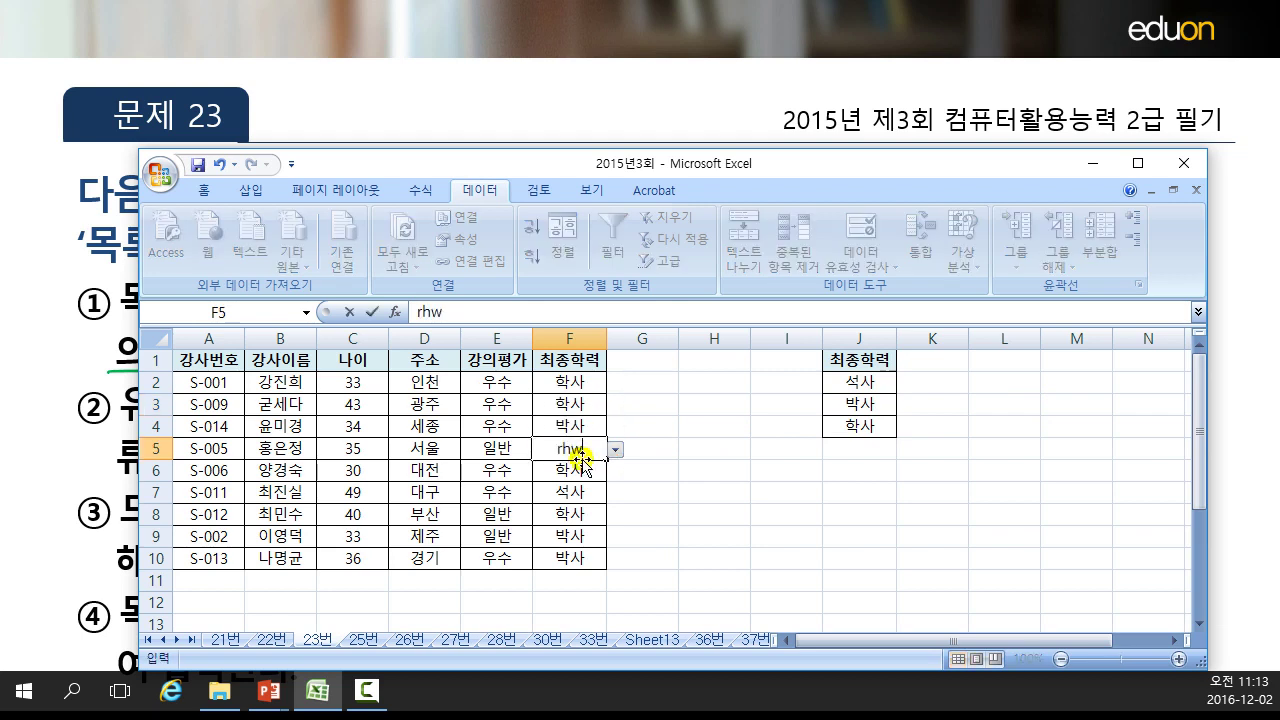
pyautogui.write('hf')
pyautogui.press('Return')
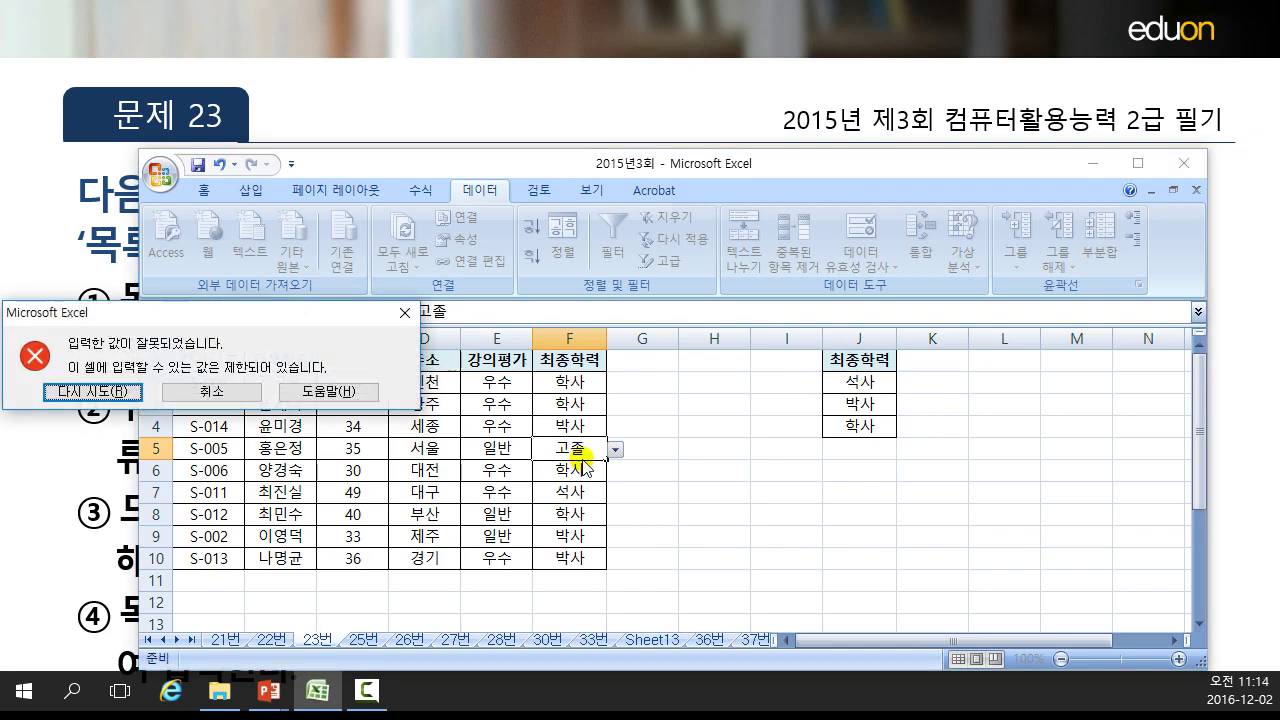
pyautogui.moveTo(190, 313); pyautogui.dragTo(454, 350)
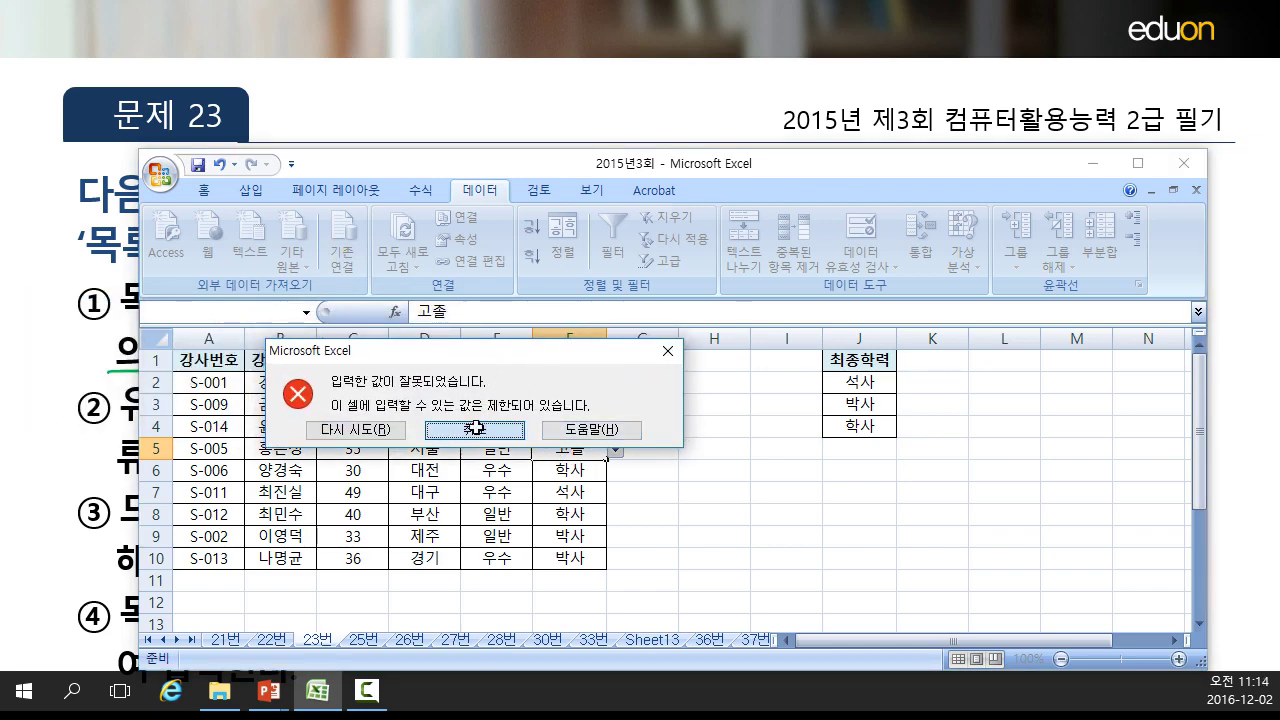
pyautogui.click(474, 429)
# Test the validation by trying to enter 중졸 in cell F6, and discard the entry.
pyautogui.click(590, 473)
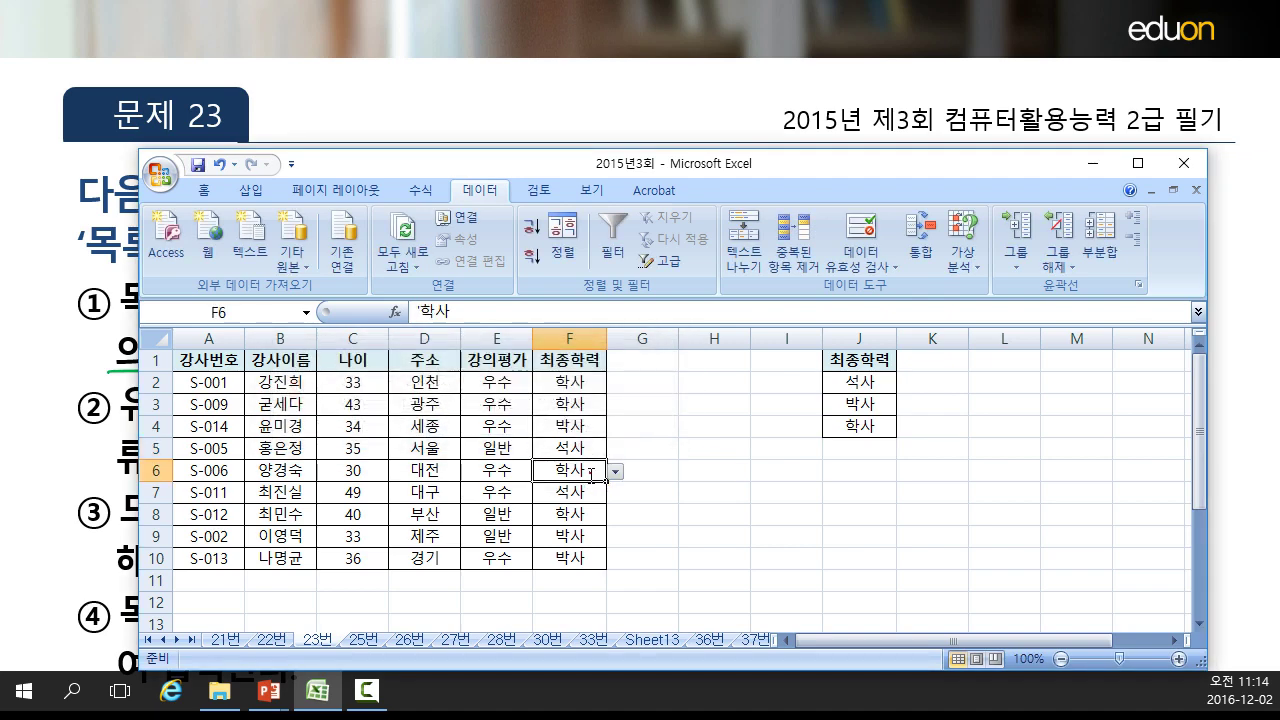
pyautogui.write('중ㅈ')
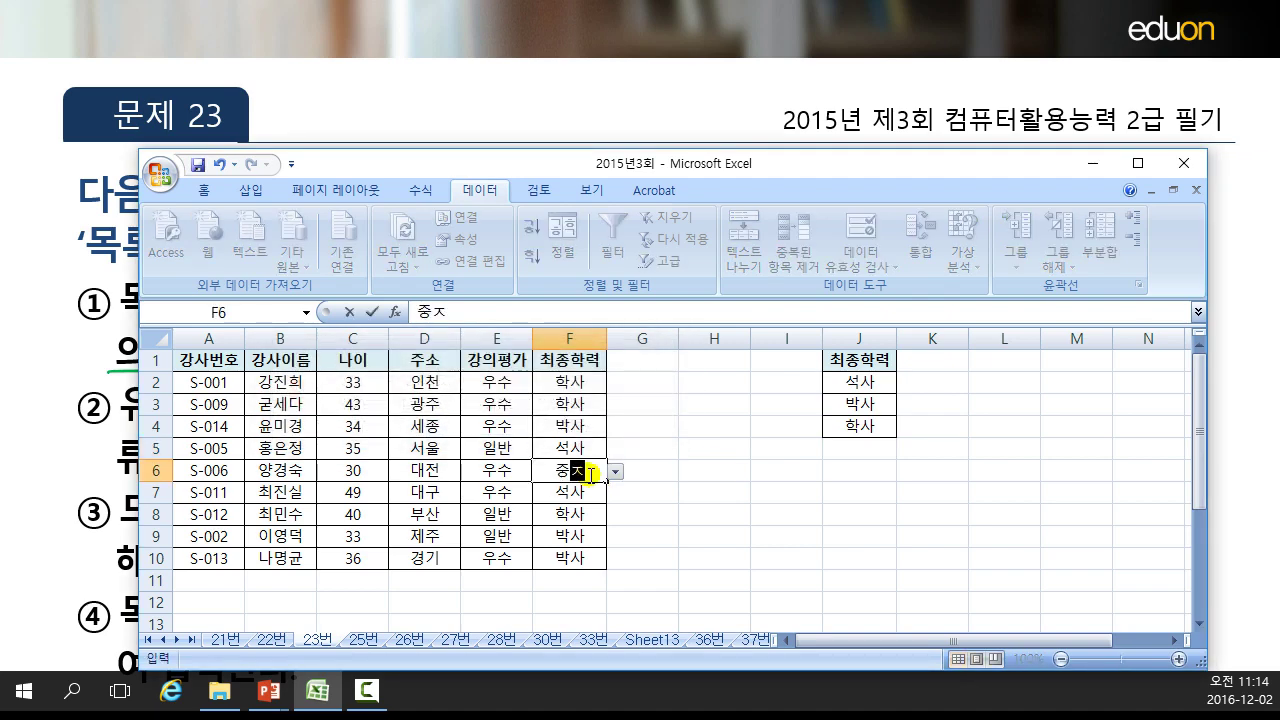
pyautogui.press('Return')
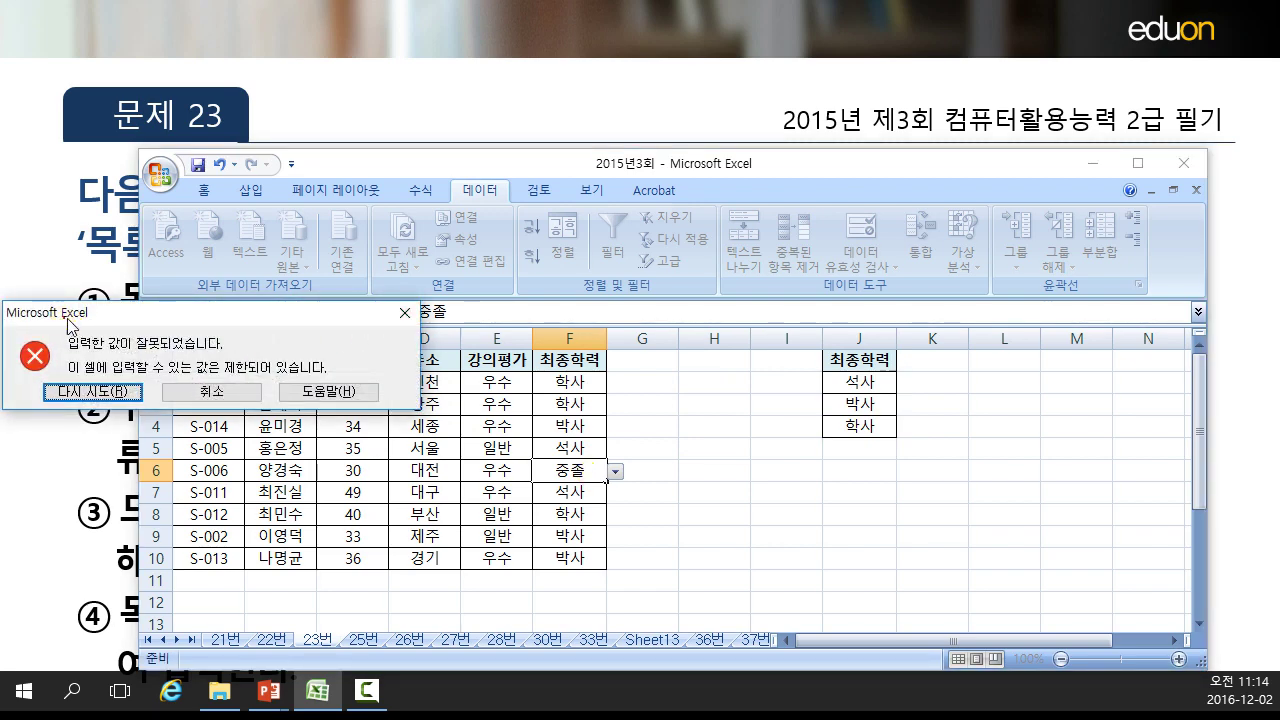
pyautogui.moveTo(334, 312); pyautogui.dragTo(505, 327)
pyautogui.click(382, 407)
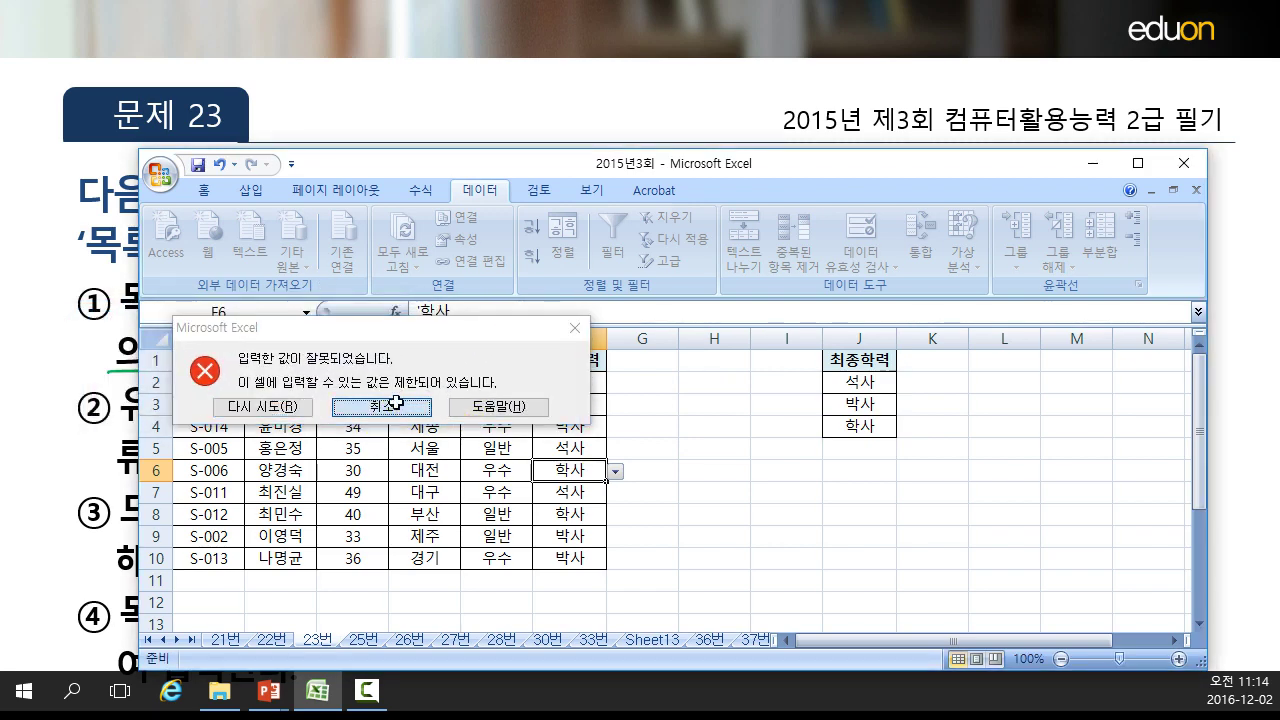
# Check the question slide, return to the Excel workbook and try 고졸 in cell F5 again, discarding the entry.
pyautogui.click(252, 107)
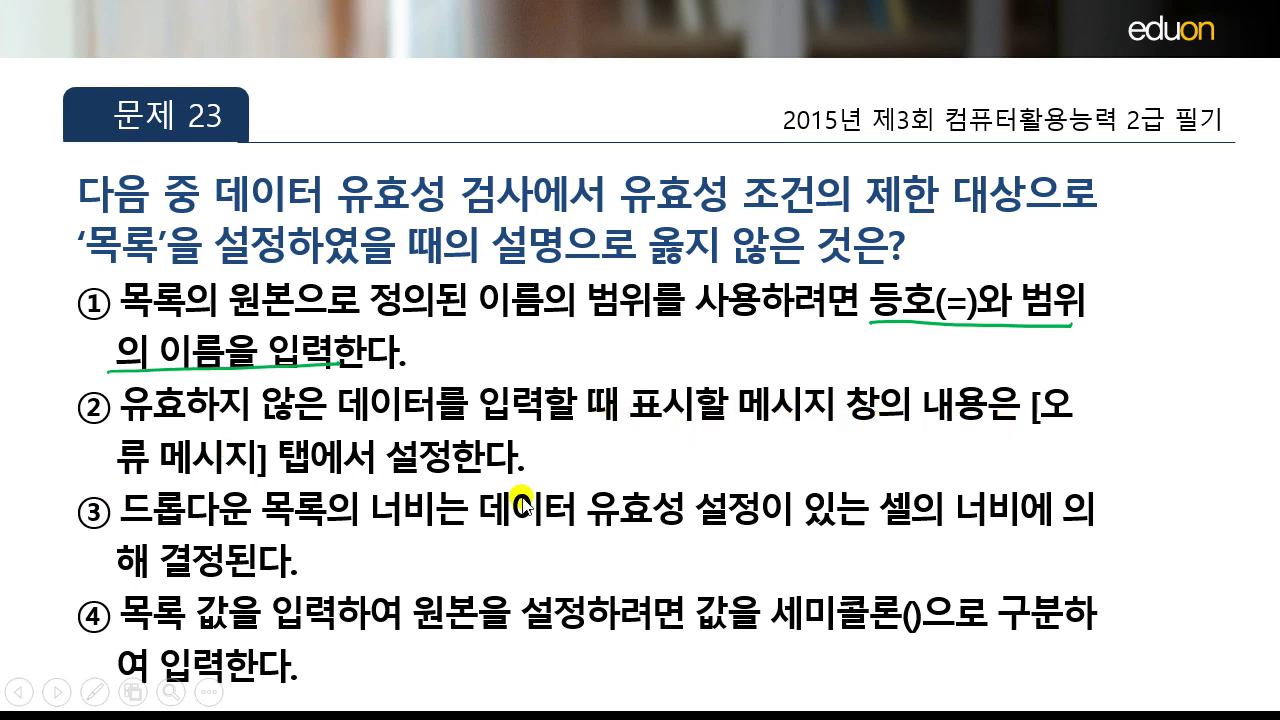
pyautogui.hotkey('alt', 'Tab')
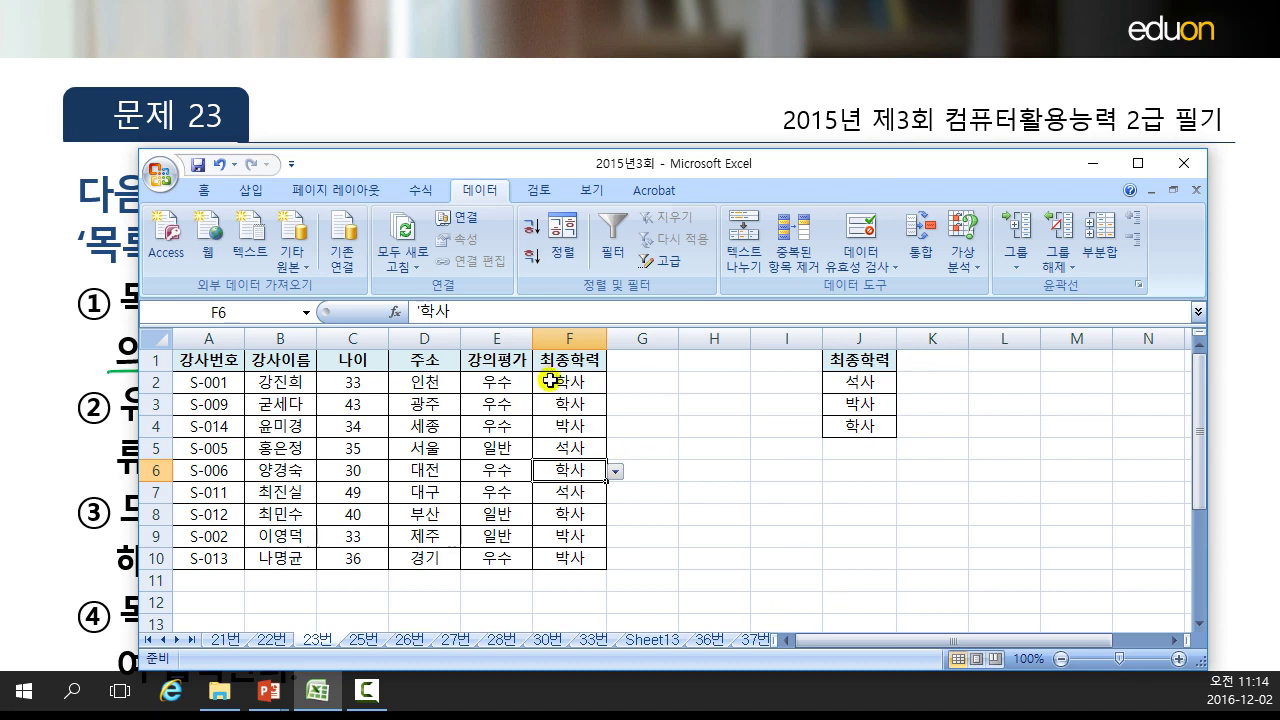
pyautogui.click(556, 447)
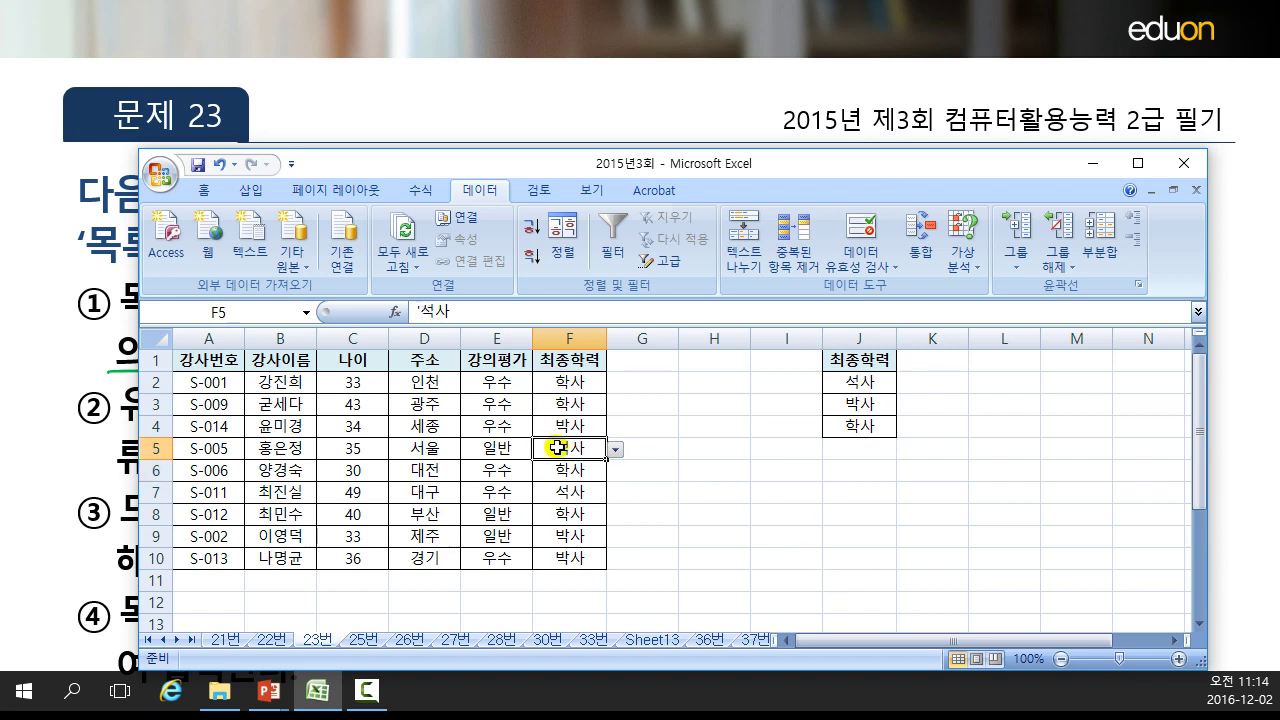
pyautogui.write('고조')
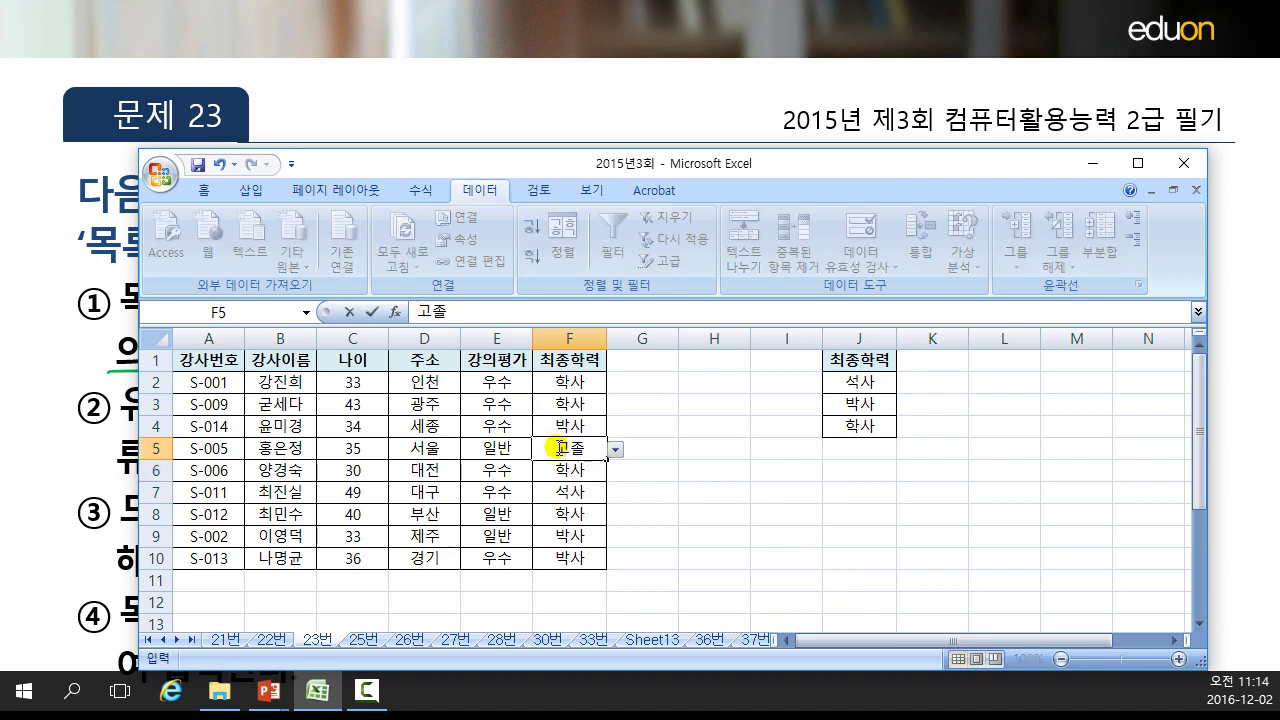
pyautogui.press('Return')
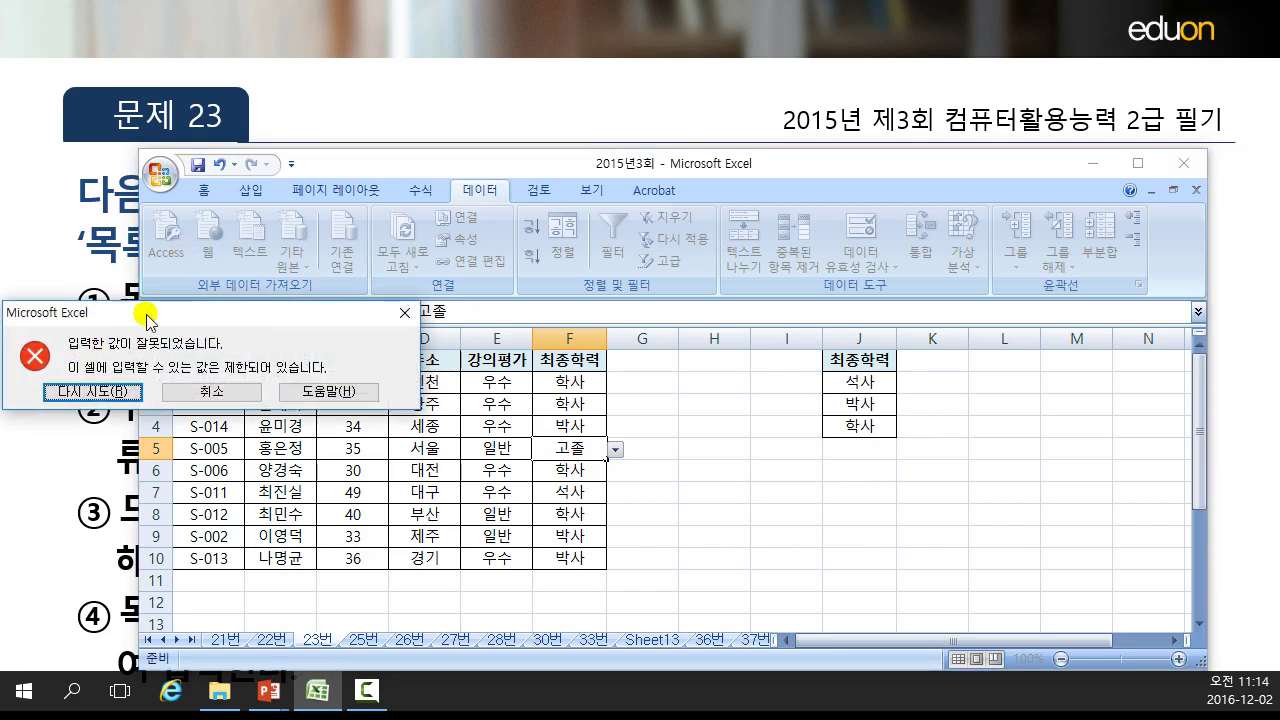
pyautogui.click(188, 393)
# Add a validation error alert to F2:F10 with the title 학력 오류 and the message 학사 석사 박사 중 입력.
pyautogui.moveTo(567, 379); pyautogui.dragTo(570, 558)
pyautogui.click(890, 268)
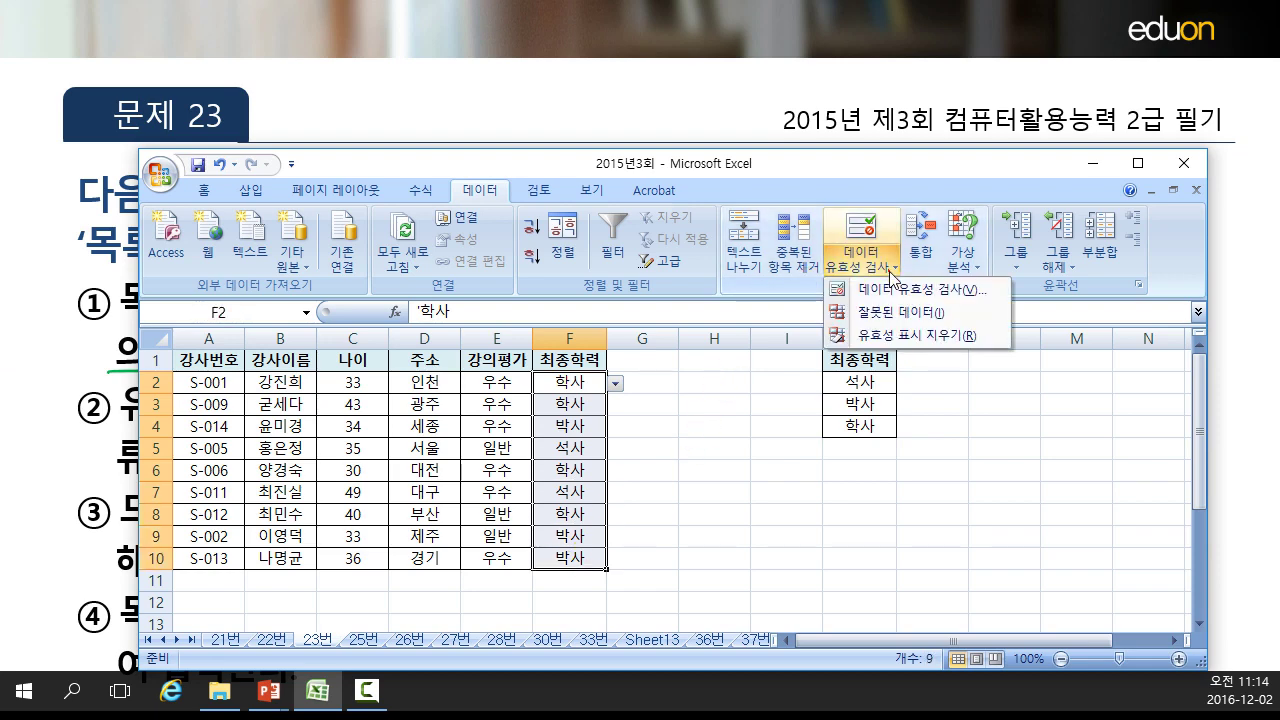
pyautogui.click(895, 289)
pyautogui.click(596, 302)
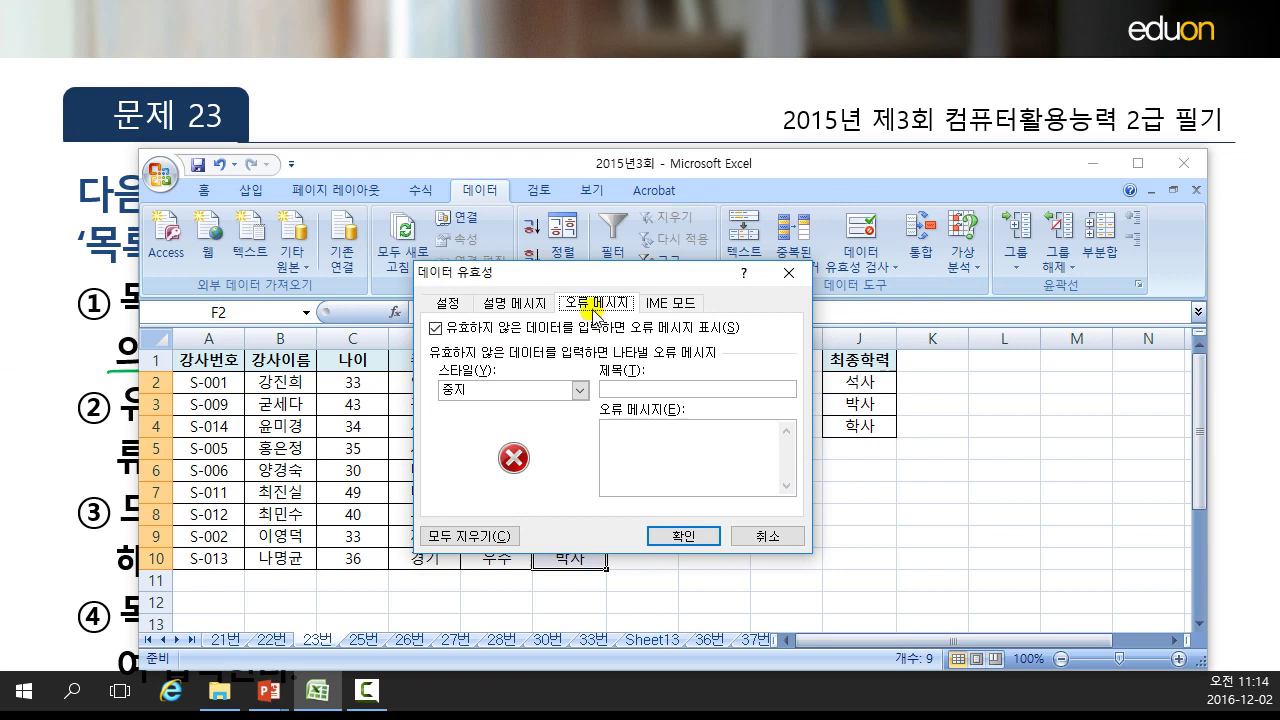
pyautogui.click(652, 386)
pyautogui.write('ㅎ')
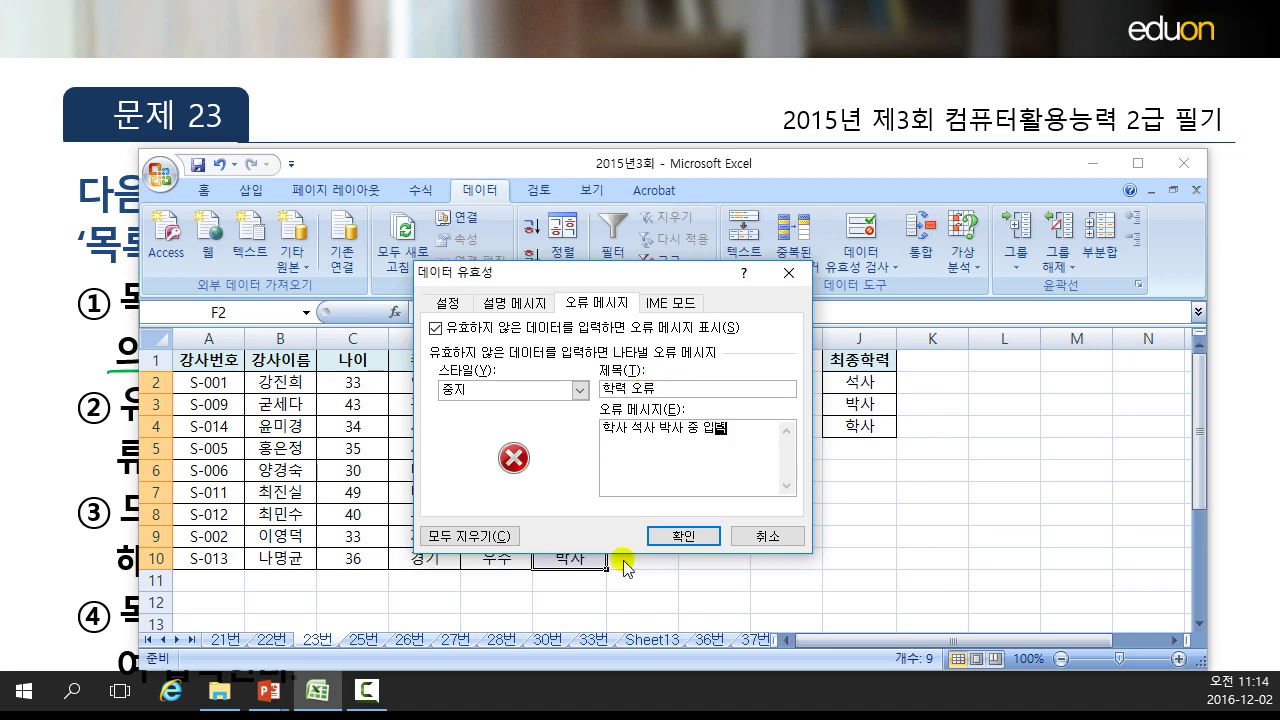
pyautogui.click(680, 534)
# Choose 석사 from the dropdown lists of cells F4 and F6.
pyautogui.click(578, 424)
pyautogui.click(615, 427)
pyautogui.click(598, 441)
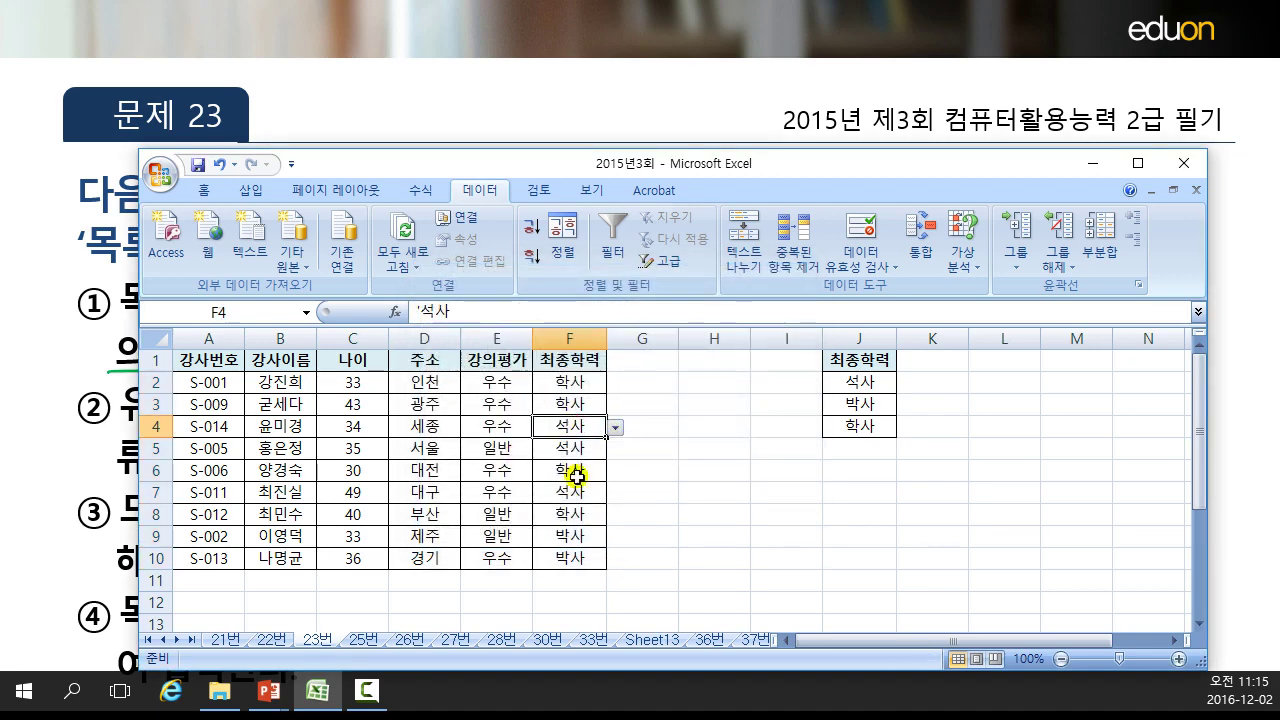
pyautogui.click(577, 475)
pyautogui.click(619, 472)
pyautogui.click(599, 488)
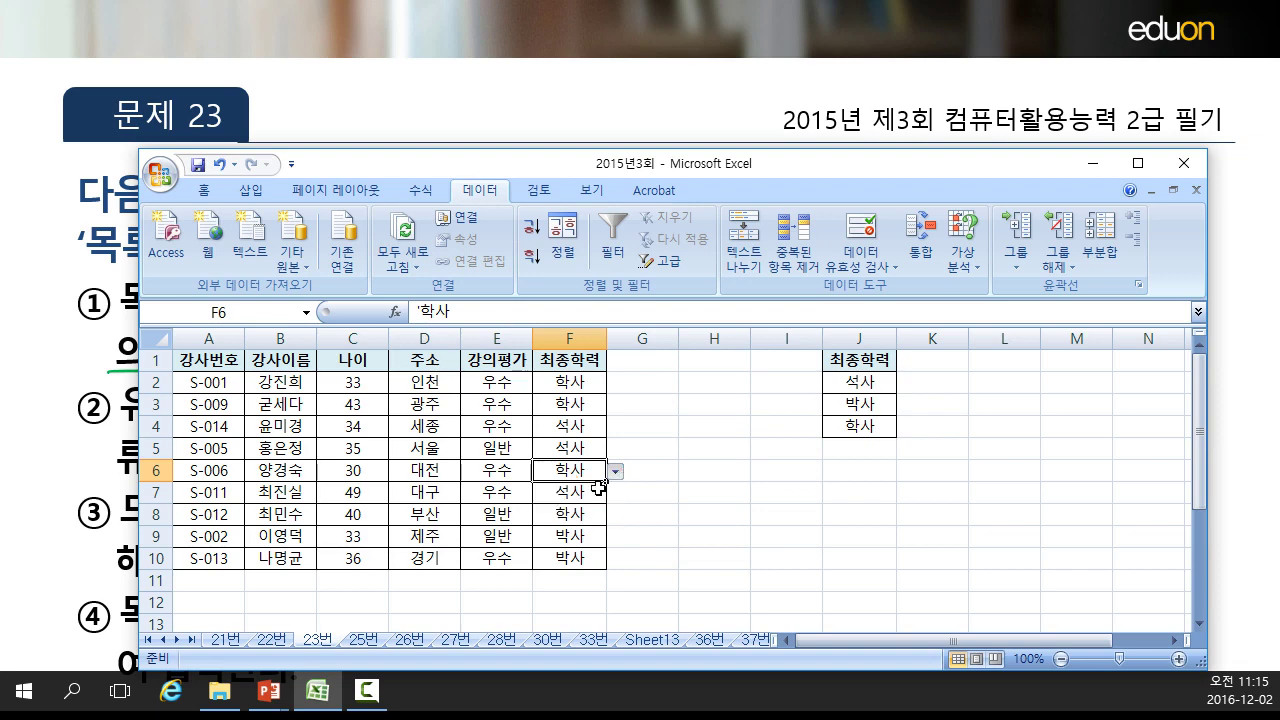
# Test the custom error alert by trying to enter ㅇㅇㅇㅇ in cell F3, and discard the entry.
pyautogui.click(573, 404)
pyautogui.write('ㅇㅇㅇㅇ')
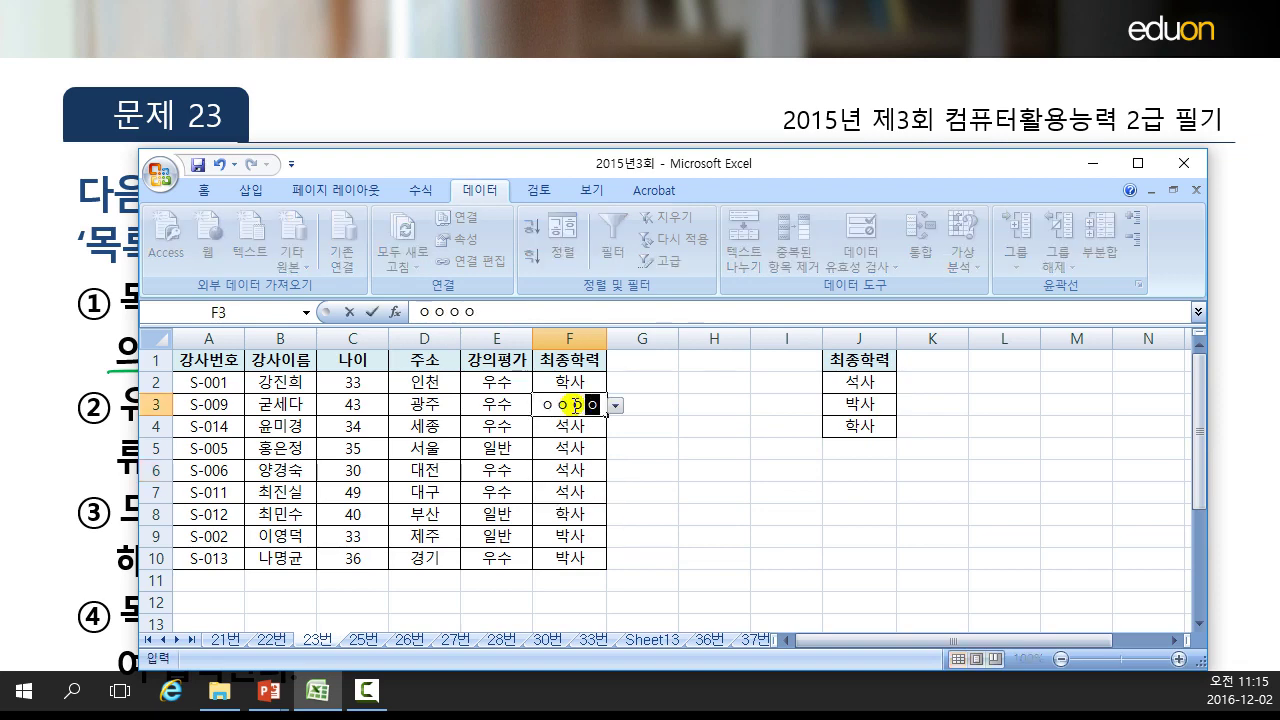
pyautogui.press('Return')
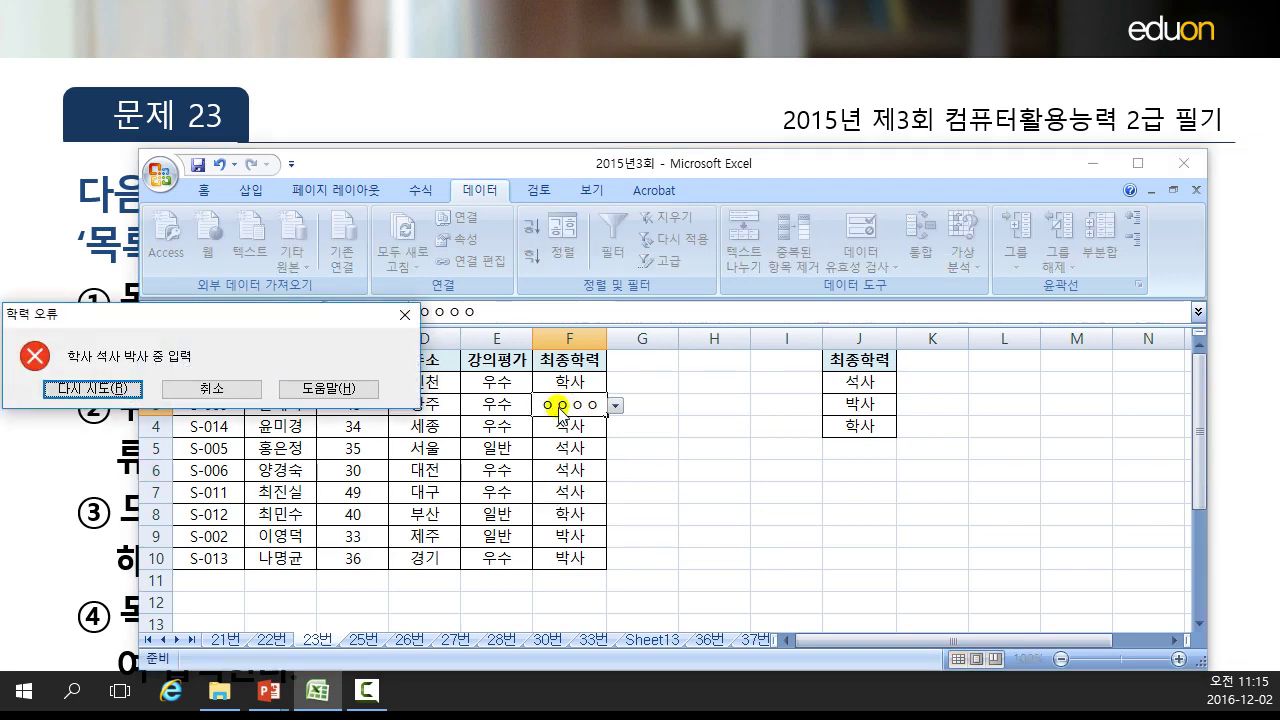
pyautogui.moveTo(128, 318); pyautogui.dragTo(512, 380)
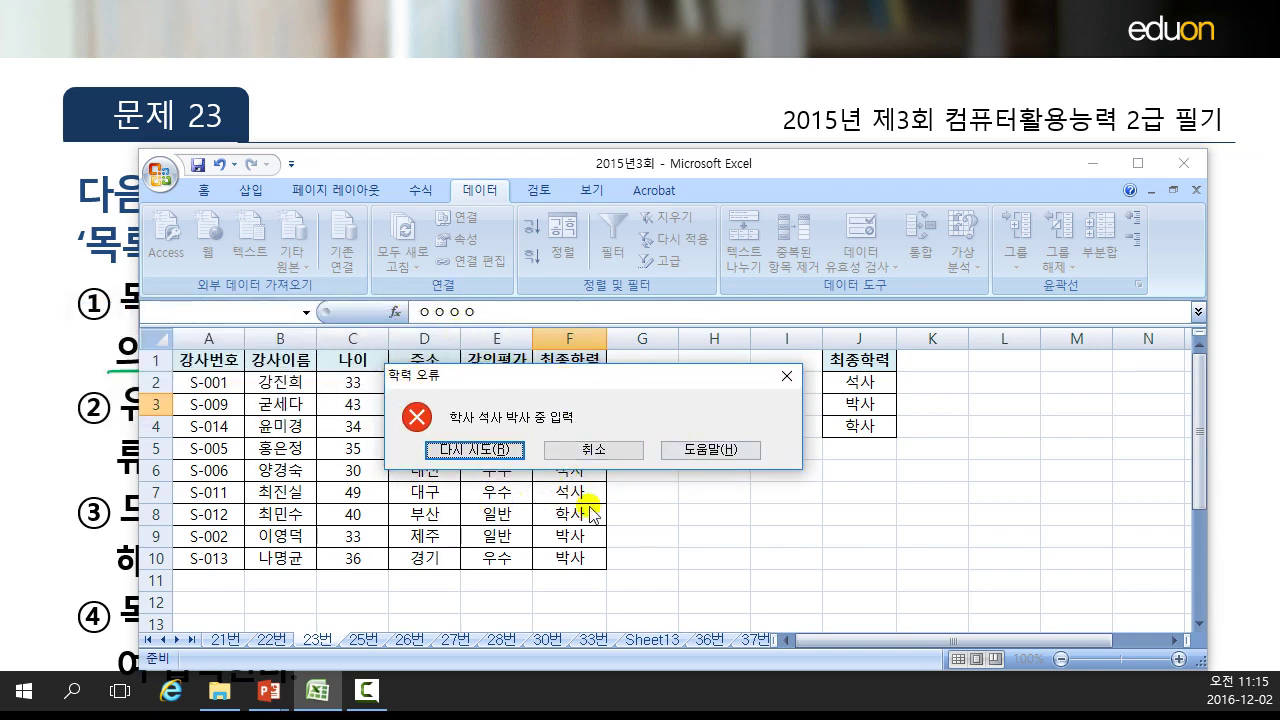
pyautogui.click(573, 445)
# Check the question slide, return to the Excel workbook and choose 학사 from the dropdown list of cell F2.
pyautogui.hotkey('alt', 'Tab')
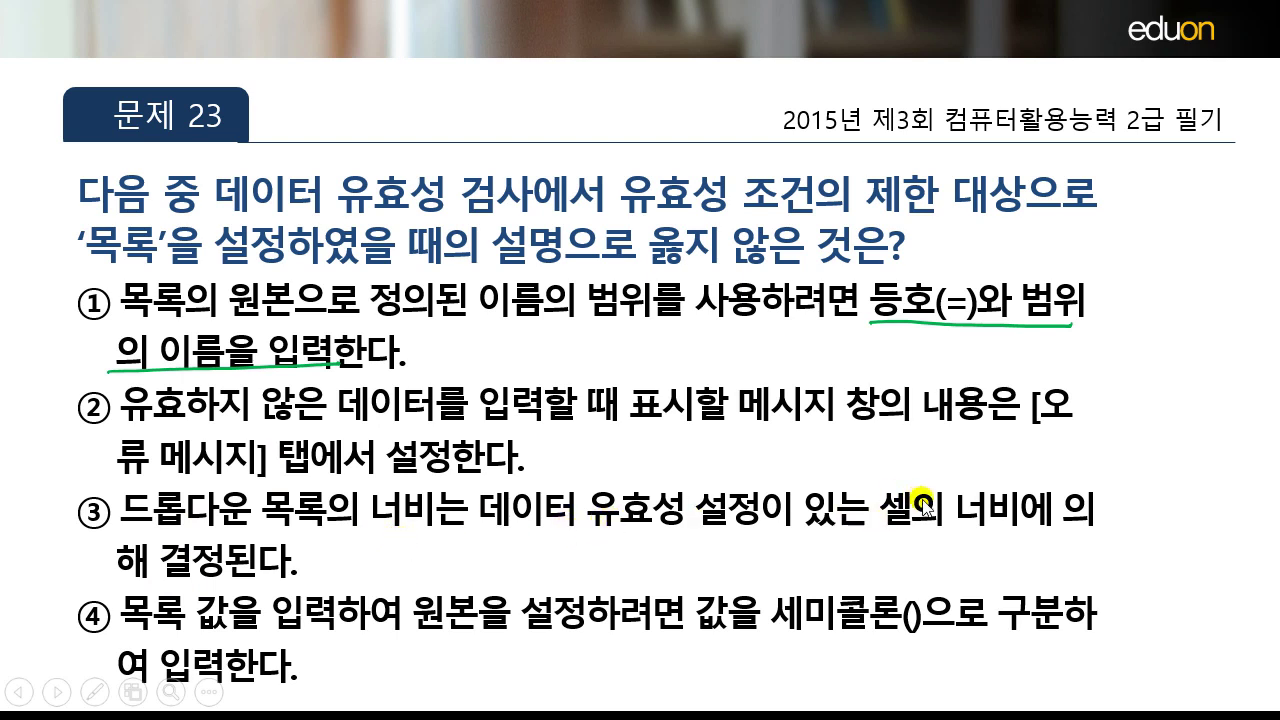
pyautogui.hotkey('alt', 'Tab')
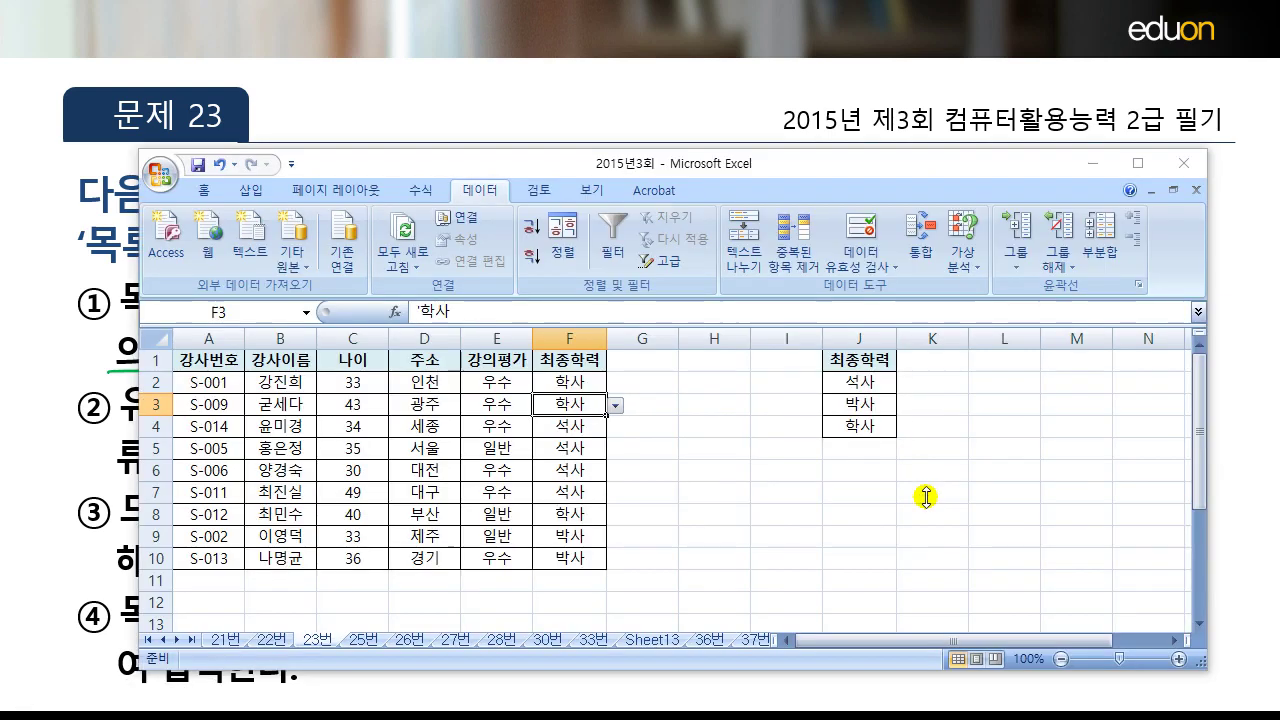
pyautogui.click(585, 470)
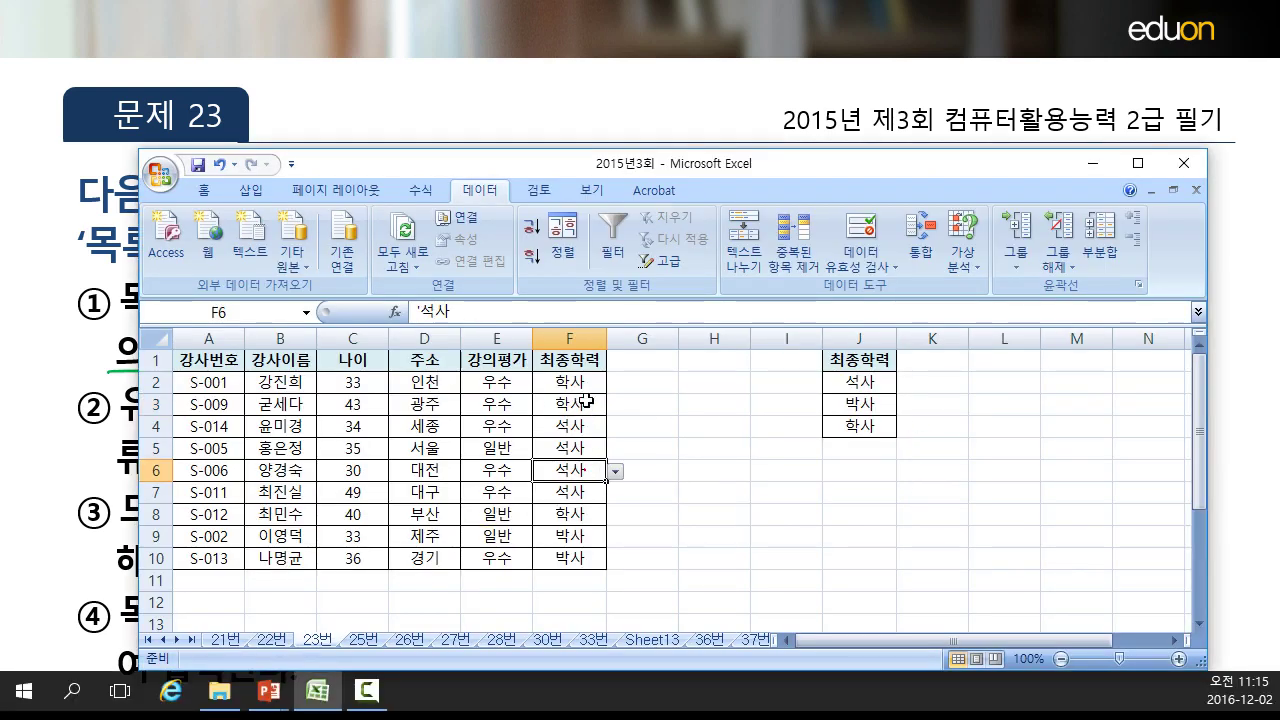
pyautogui.moveTo(585, 382); pyautogui.dragTo(595, 558)
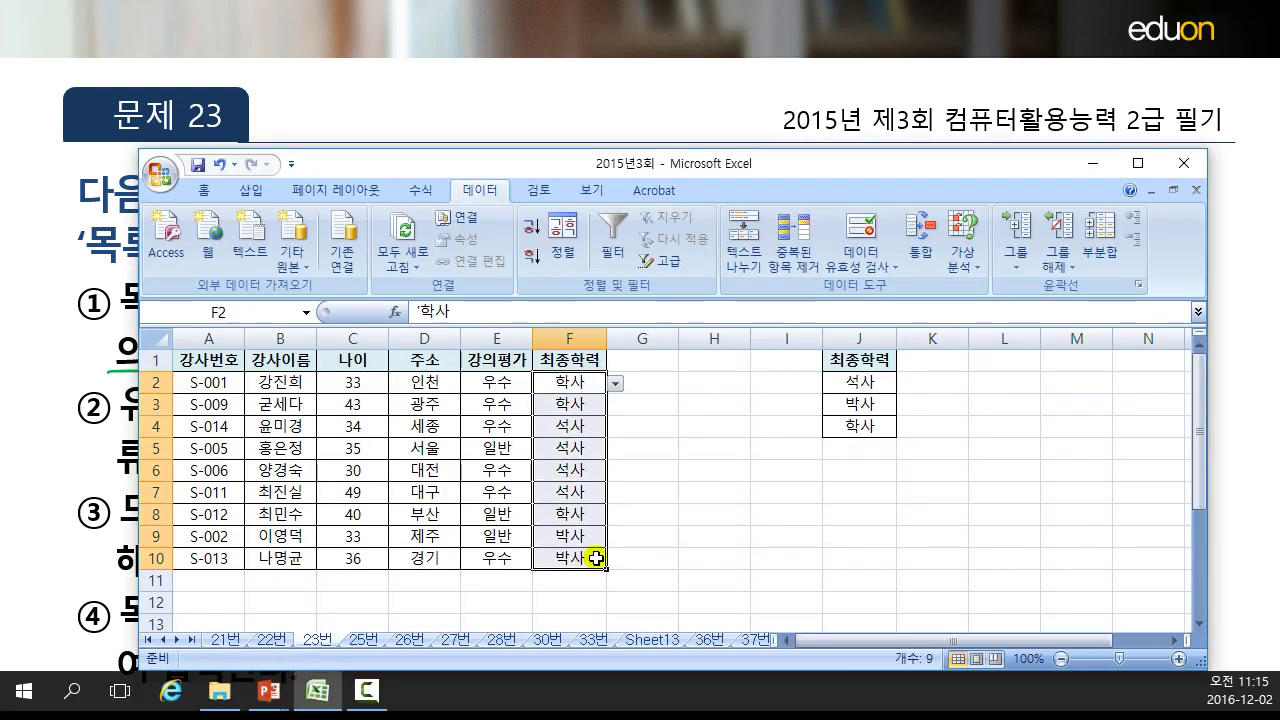
pyautogui.click(558, 424)
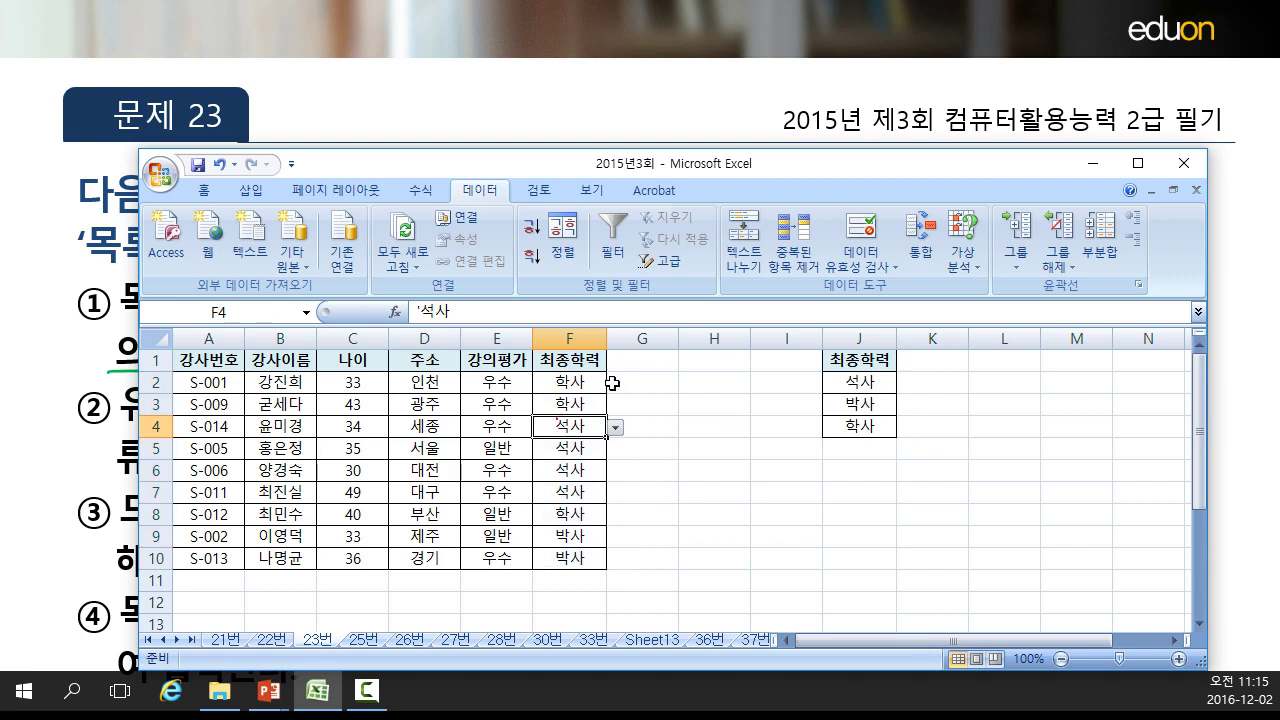
pyautogui.click(582, 380)
pyautogui.click(616, 383)
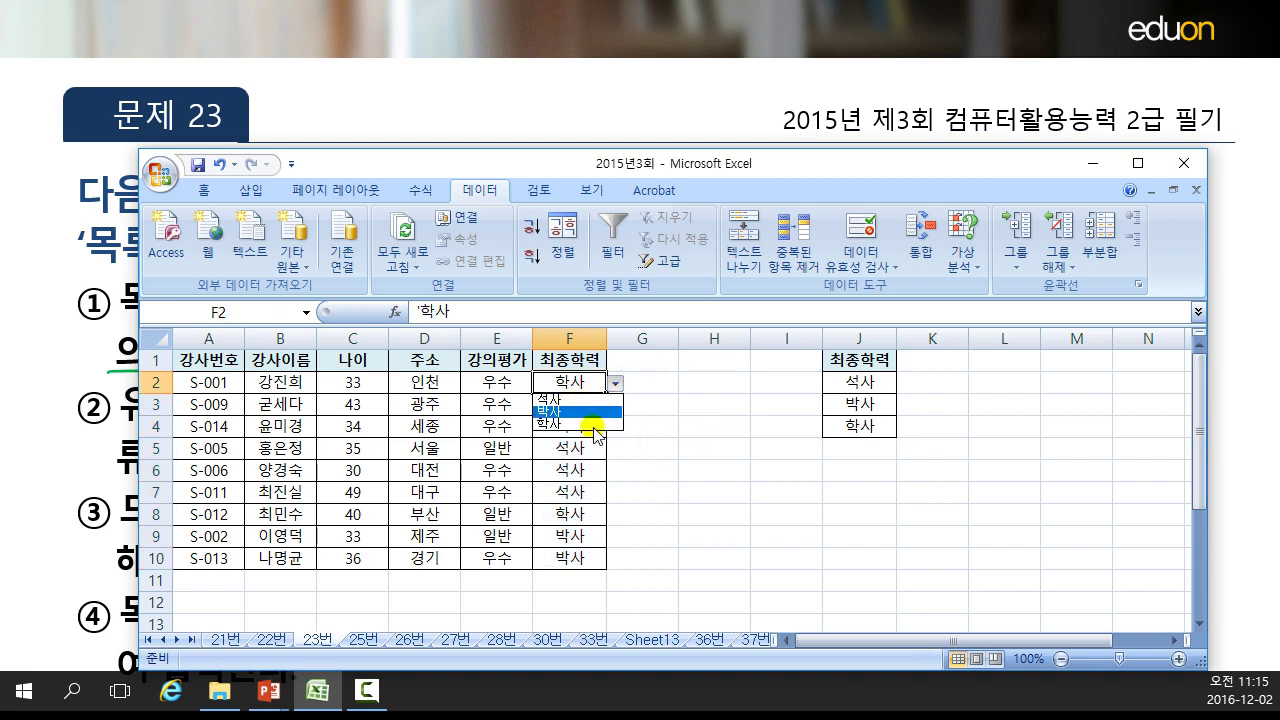
pyautogui.click(592, 423)
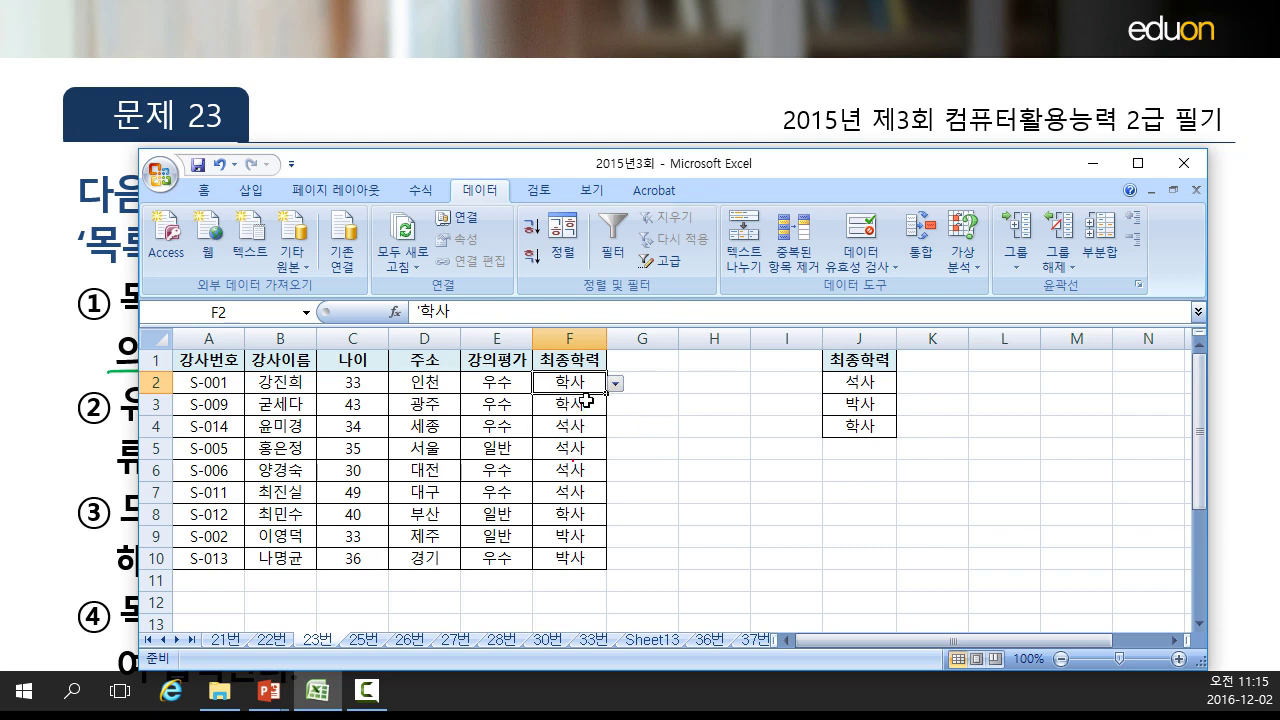
# Widen column F in two stages, opening the dropdown list of cell F2 at each width to compare the list width.
pyautogui.moveTo(606, 338); pyautogui.dragTo(808, 343)
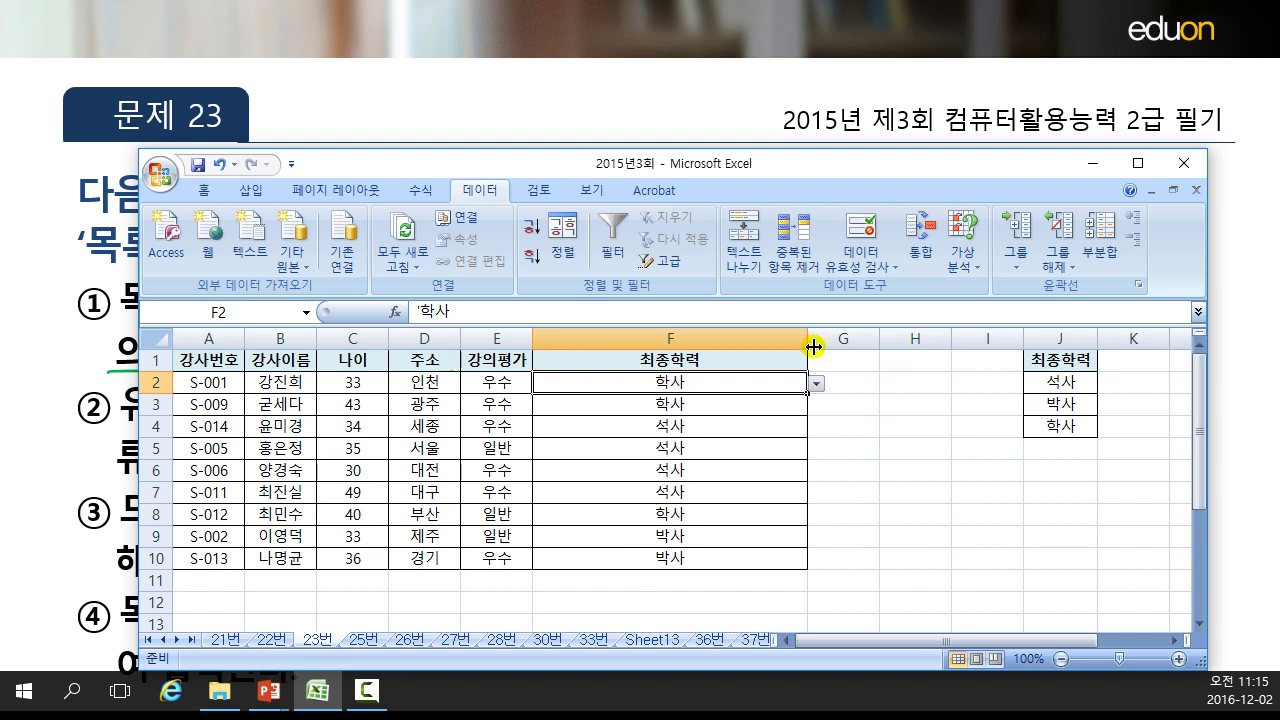
pyautogui.click(817, 385)
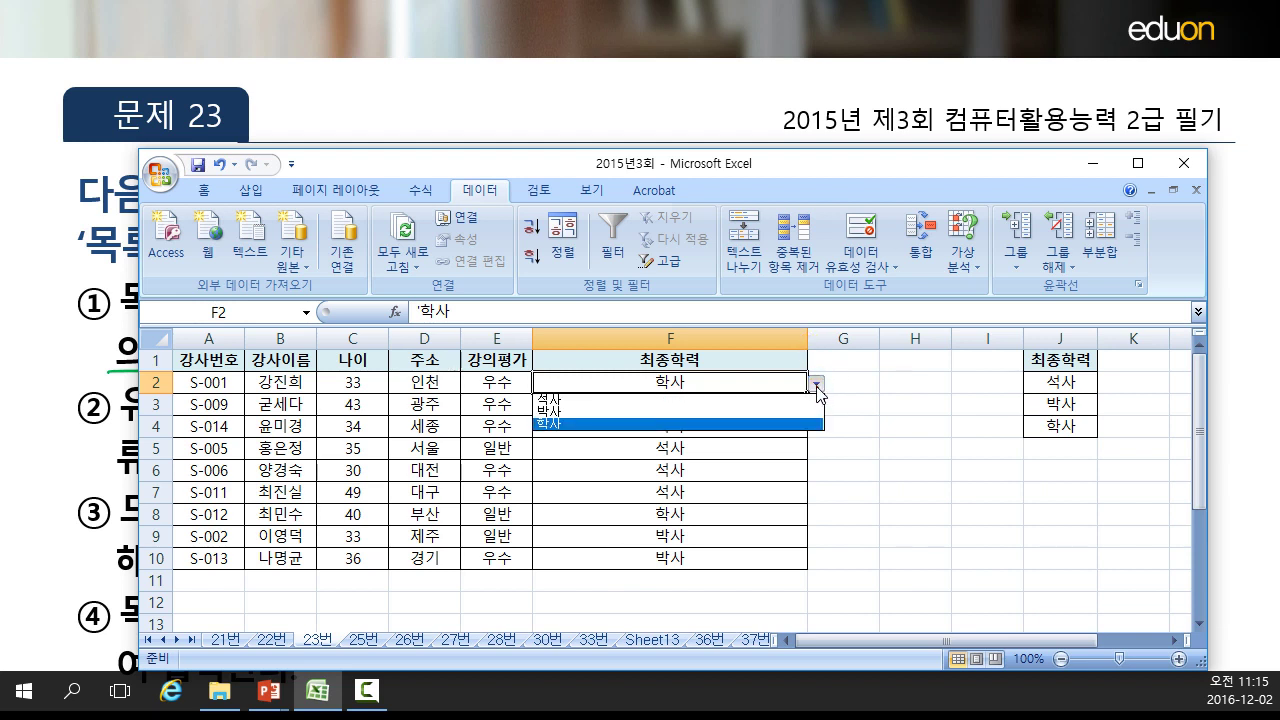
pyautogui.click(818, 338)
pyautogui.moveTo(815, 338); pyautogui.dragTo(950, 338)
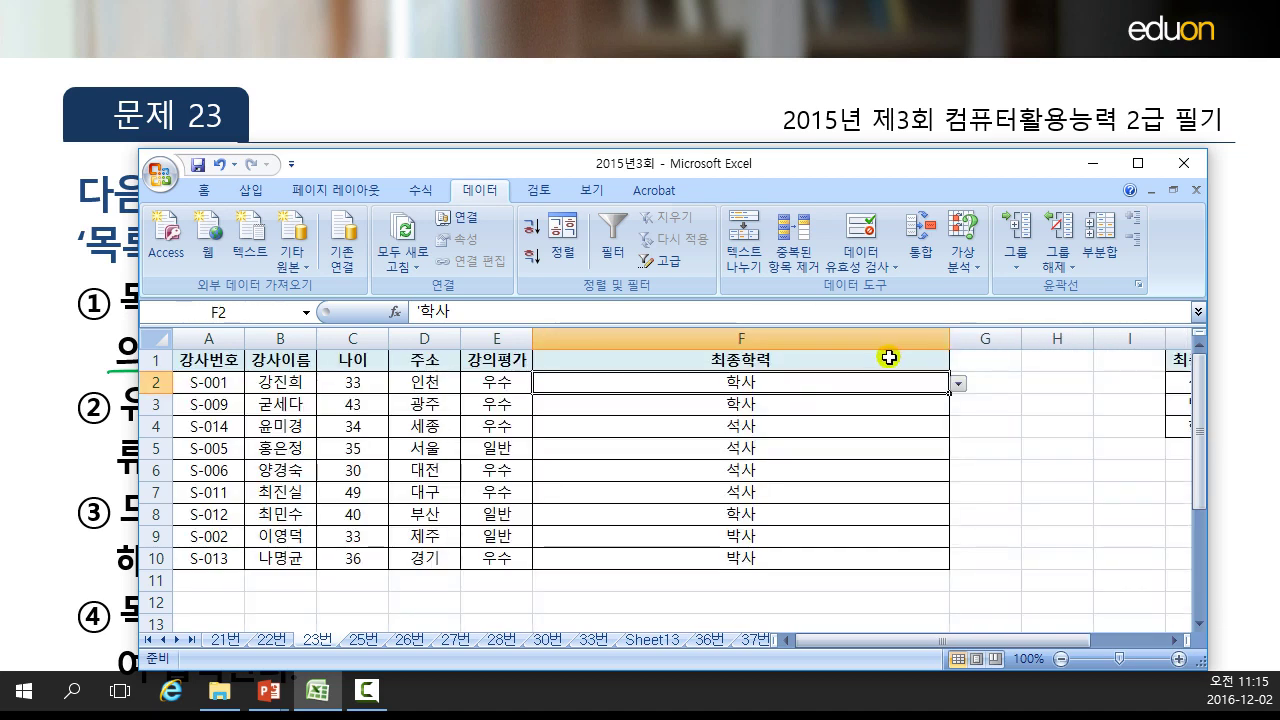
pyautogui.click(959, 385)
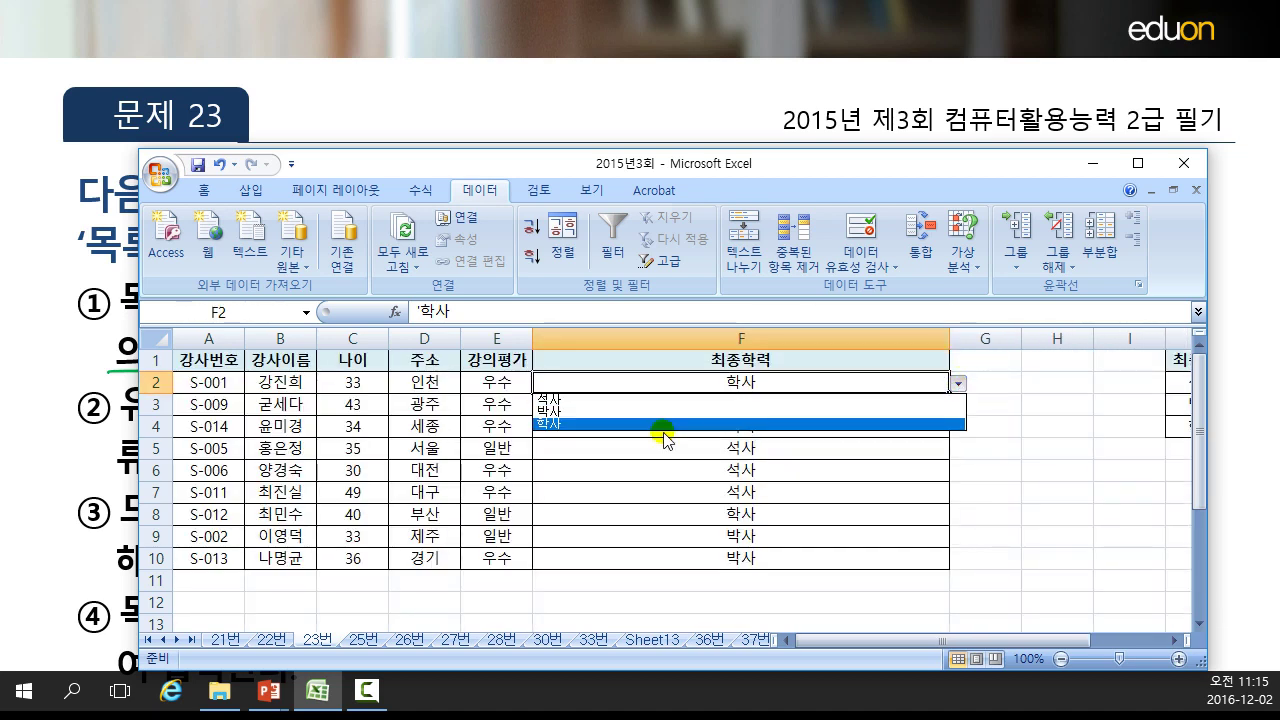
# Narrow column F to about its original width and check the dropdown list of cell F2 again.
pyautogui.click(948, 338)
pyautogui.moveTo(950, 338); pyautogui.dragTo(601, 348)
pyautogui.click(678, 385)
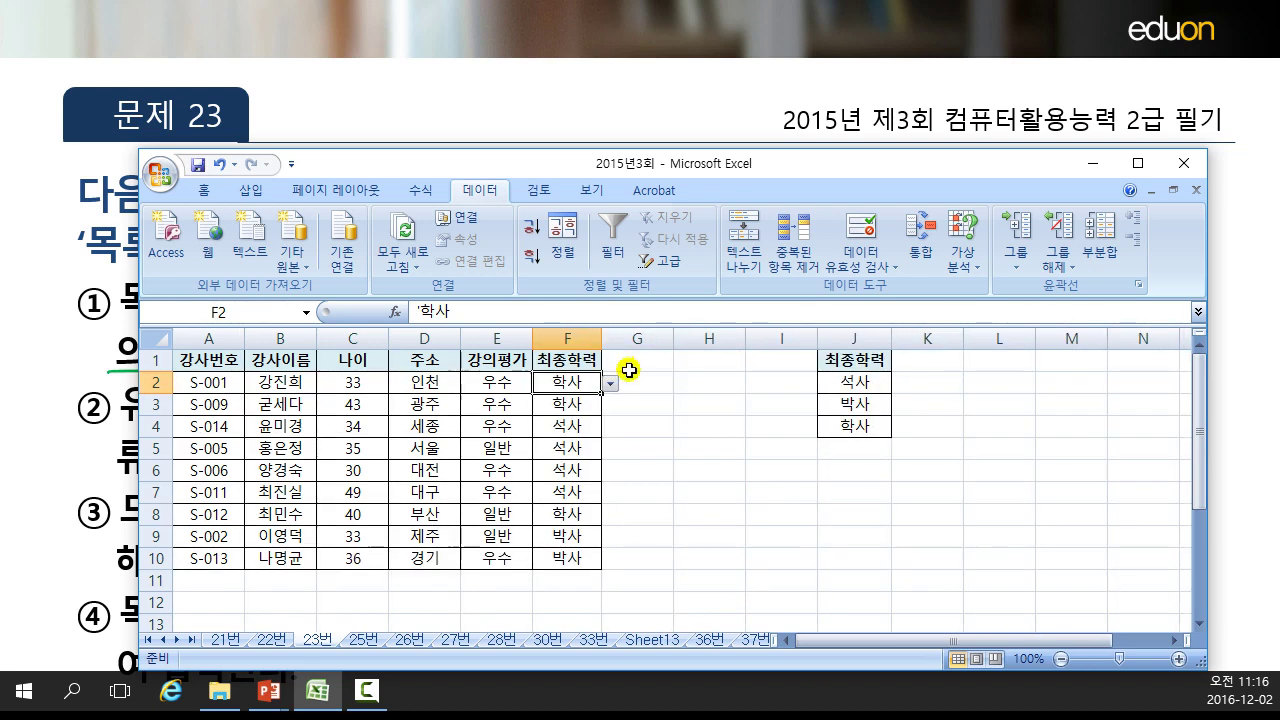
pyautogui.click(610, 384)
pyautogui.click(619, 444)
# Check the question slide, return to the Excel workbook and clear all data validation settings from E2:E10.
pyautogui.click(400, 106)
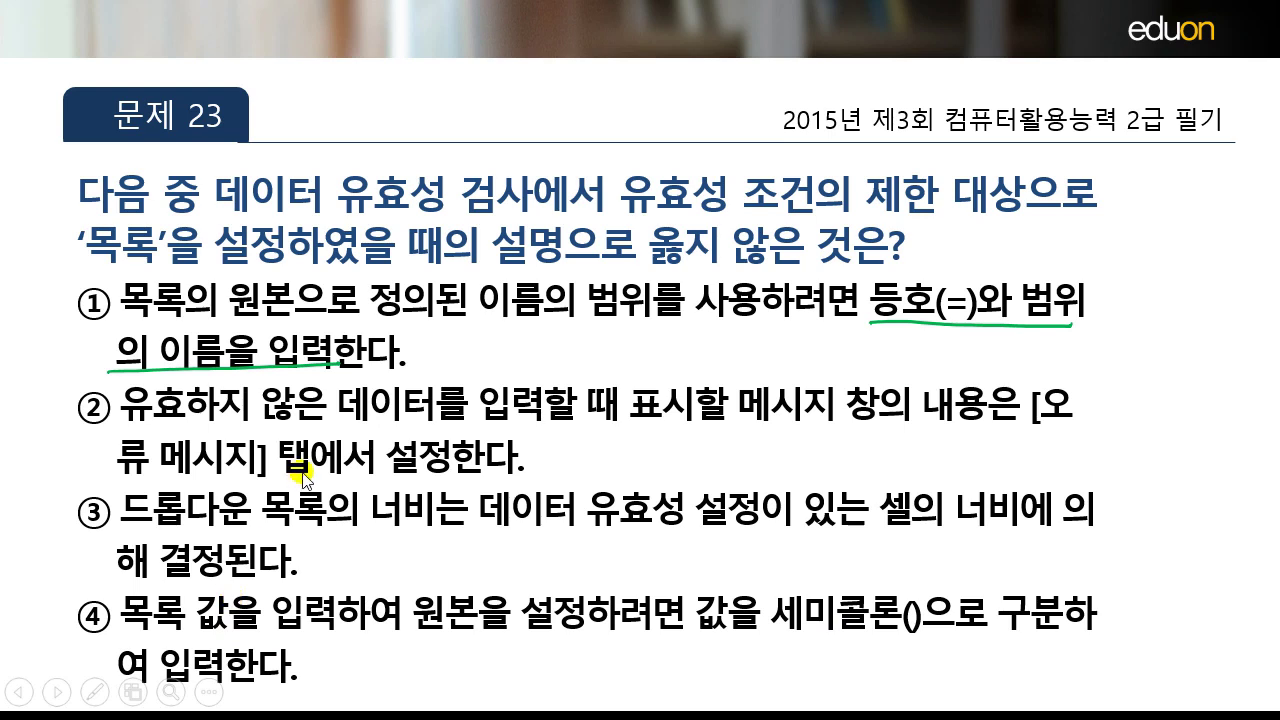
pyautogui.hotkey('alt', 'Tab')
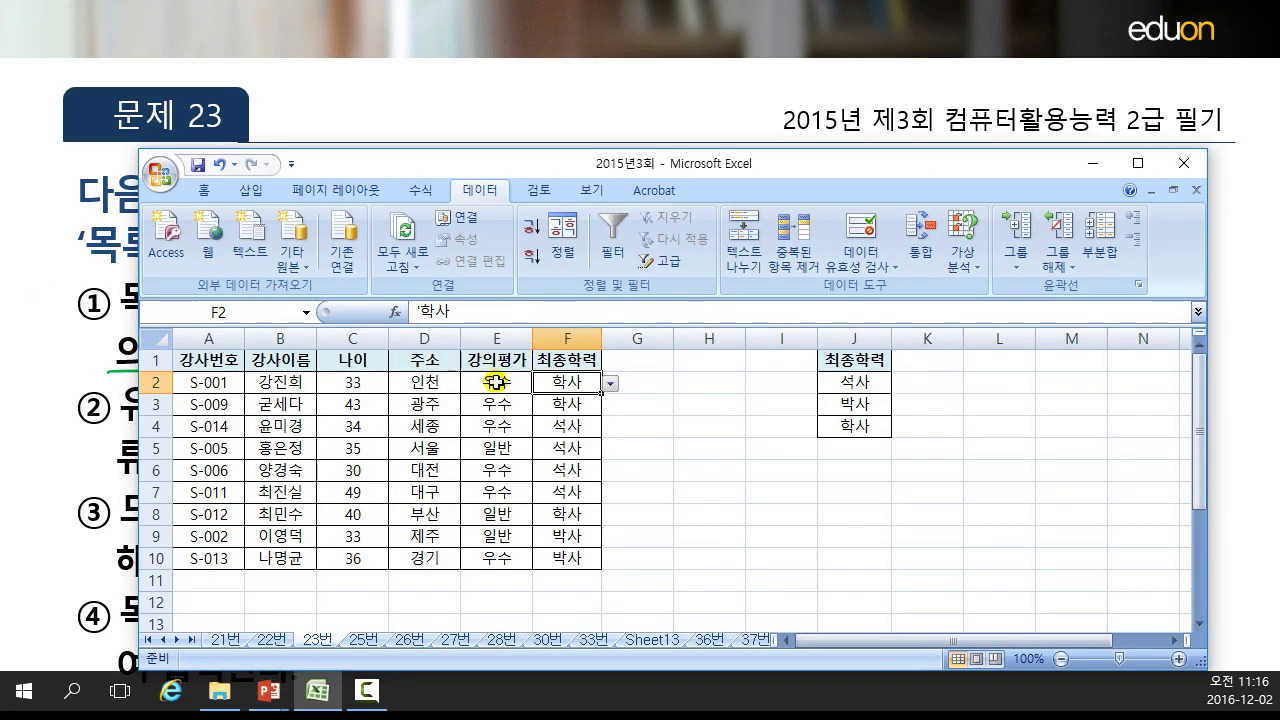
pyautogui.moveTo(474, 391); pyautogui.dragTo(515, 556)
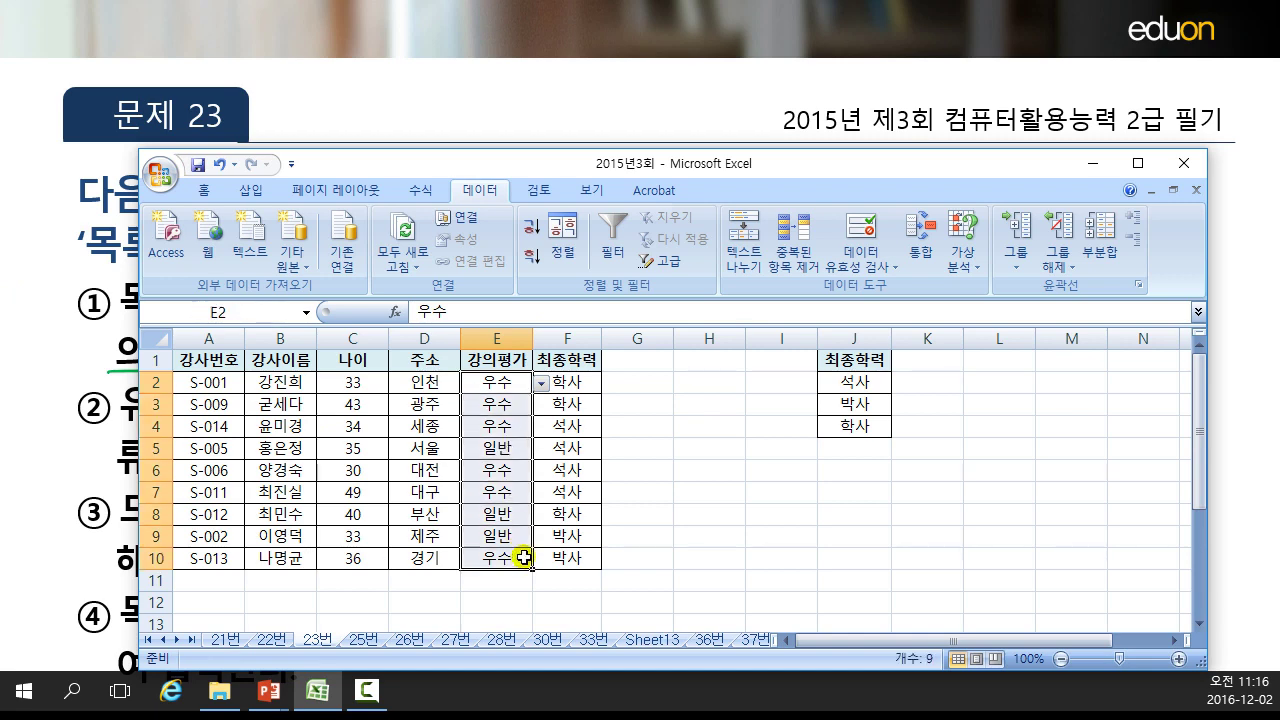
pyautogui.click(860, 258)
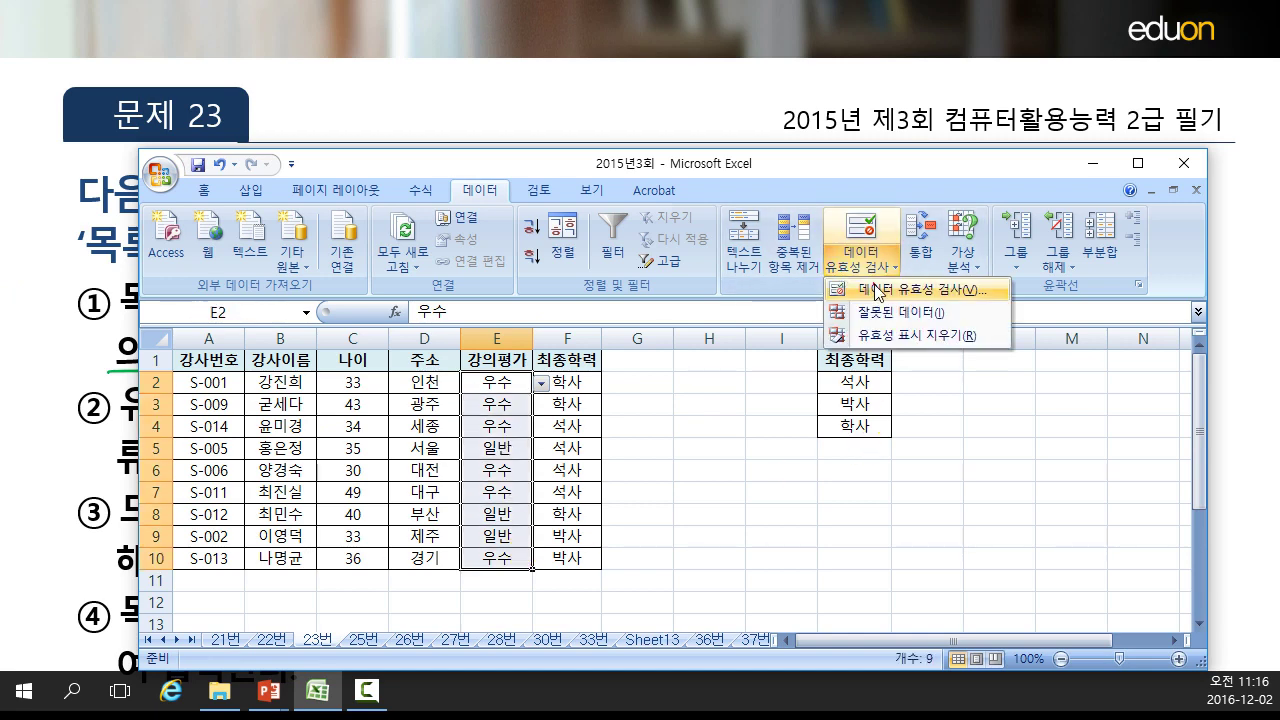
pyautogui.click(880, 289)
pyautogui.click(190, 389)
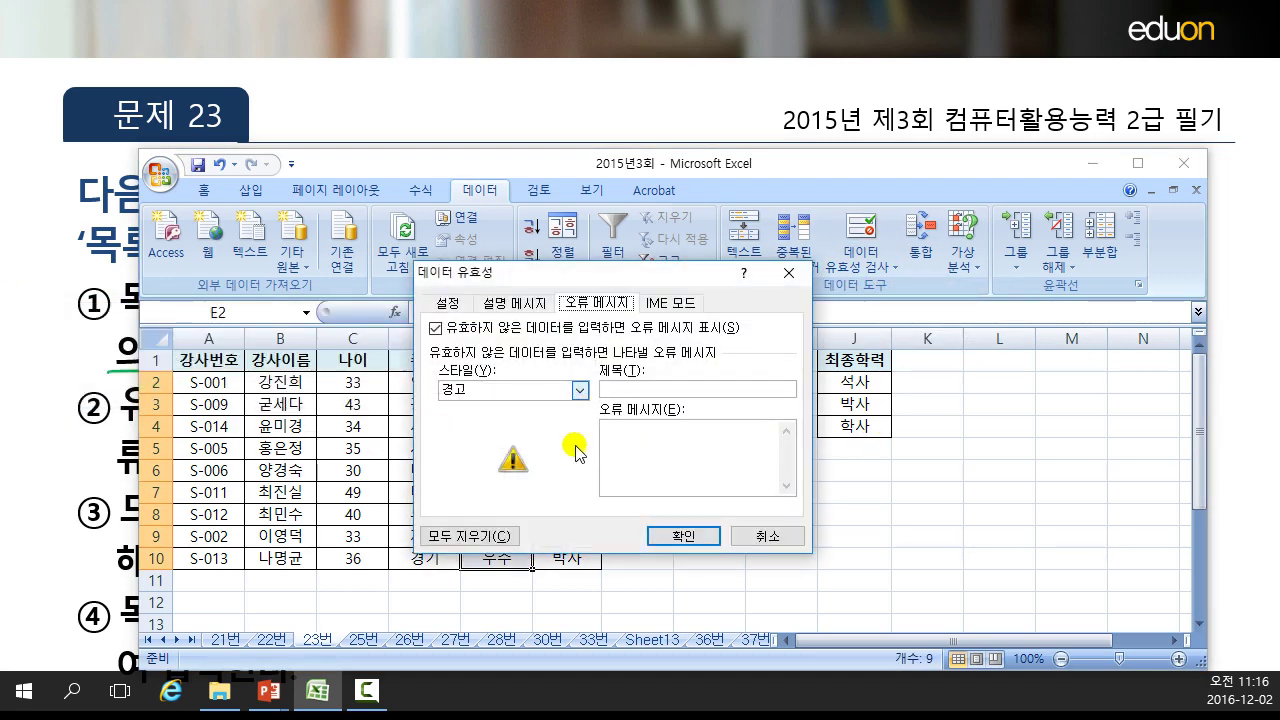
pyautogui.click(447, 302)
pyautogui.click(470, 536)
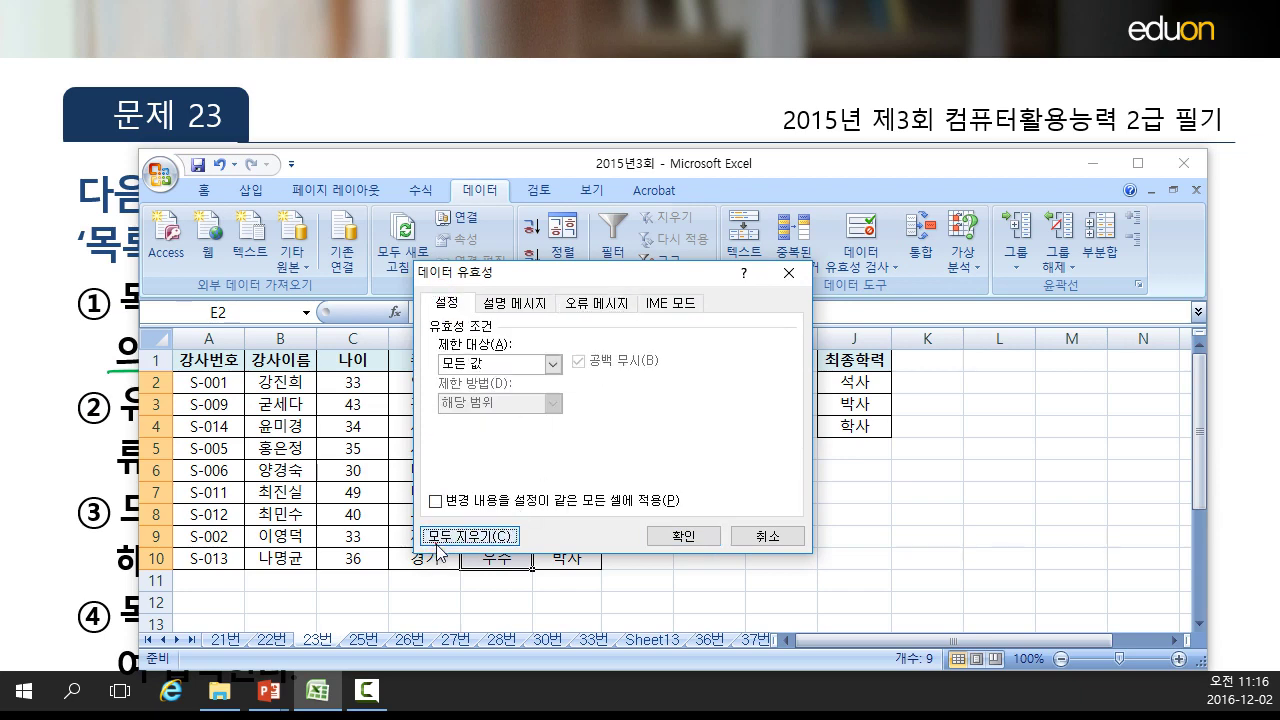
pyautogui.click(684, 536)
pyautogui.click(560, 403)
pyautogui.click(512, 384)
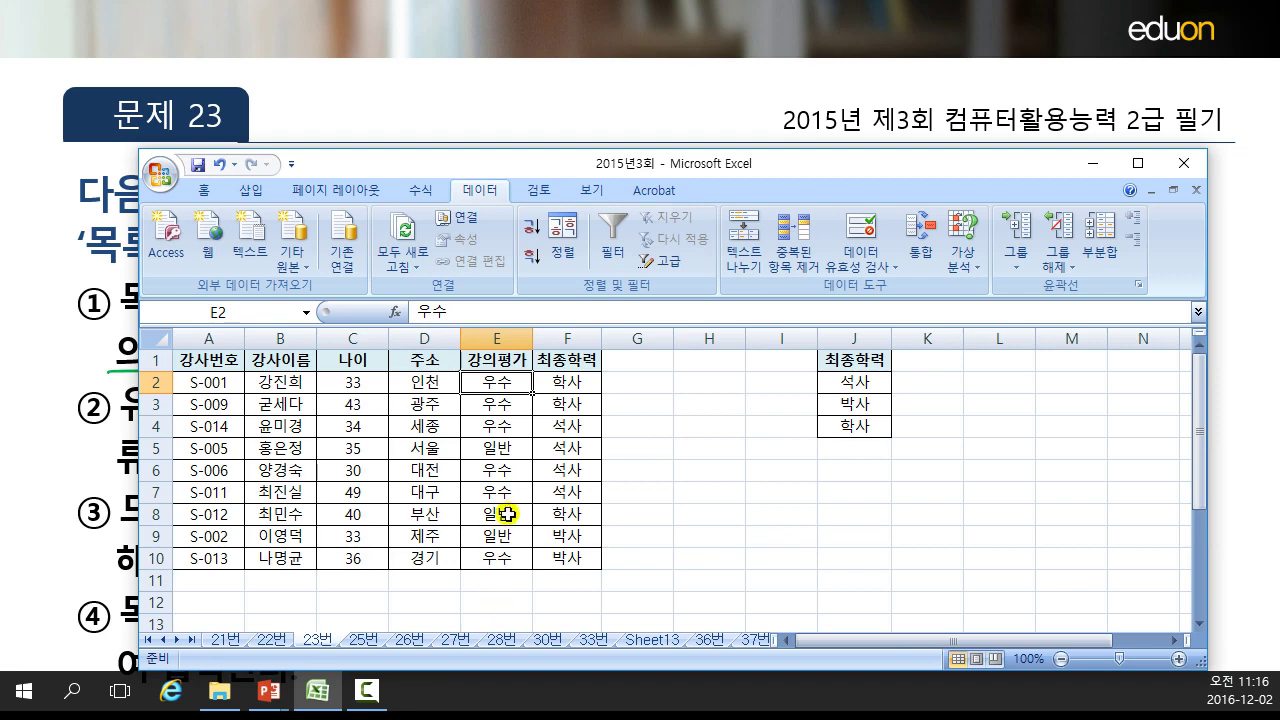
# Apply list-type (목록) data validation to E2:E10 with the directly entered source 우수;일반.
pyautogui.moveTo(505, 383); pyautogui.dragTo(528, 557)
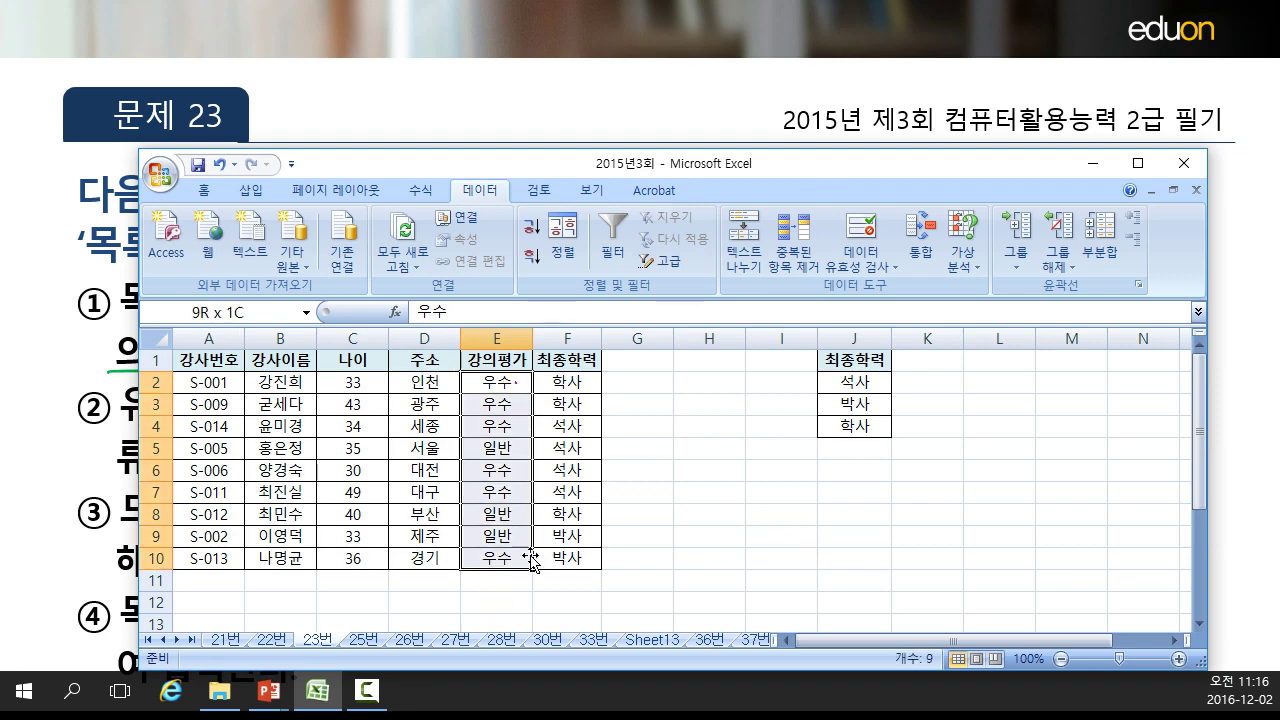
pyautogui.click(858, 266)
pyautogui.click(870, 290)
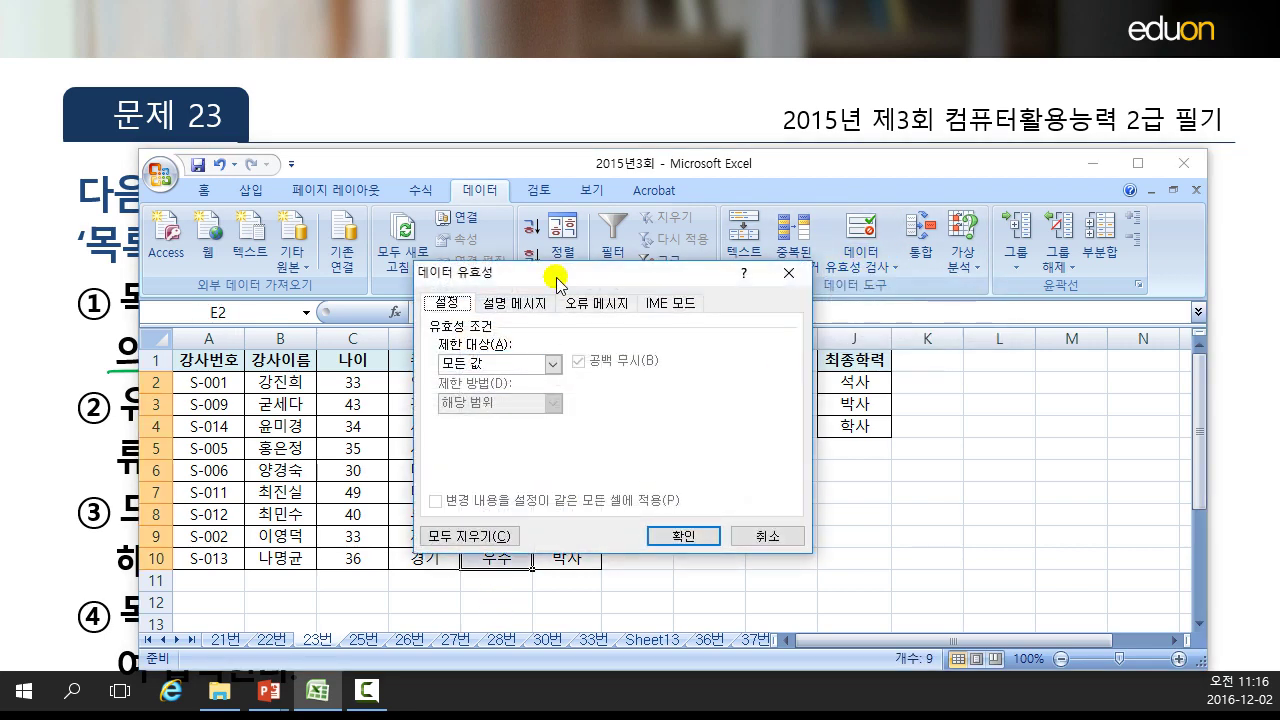
pyautogui.click(552, 365)
pyautogui.click(508, 416)
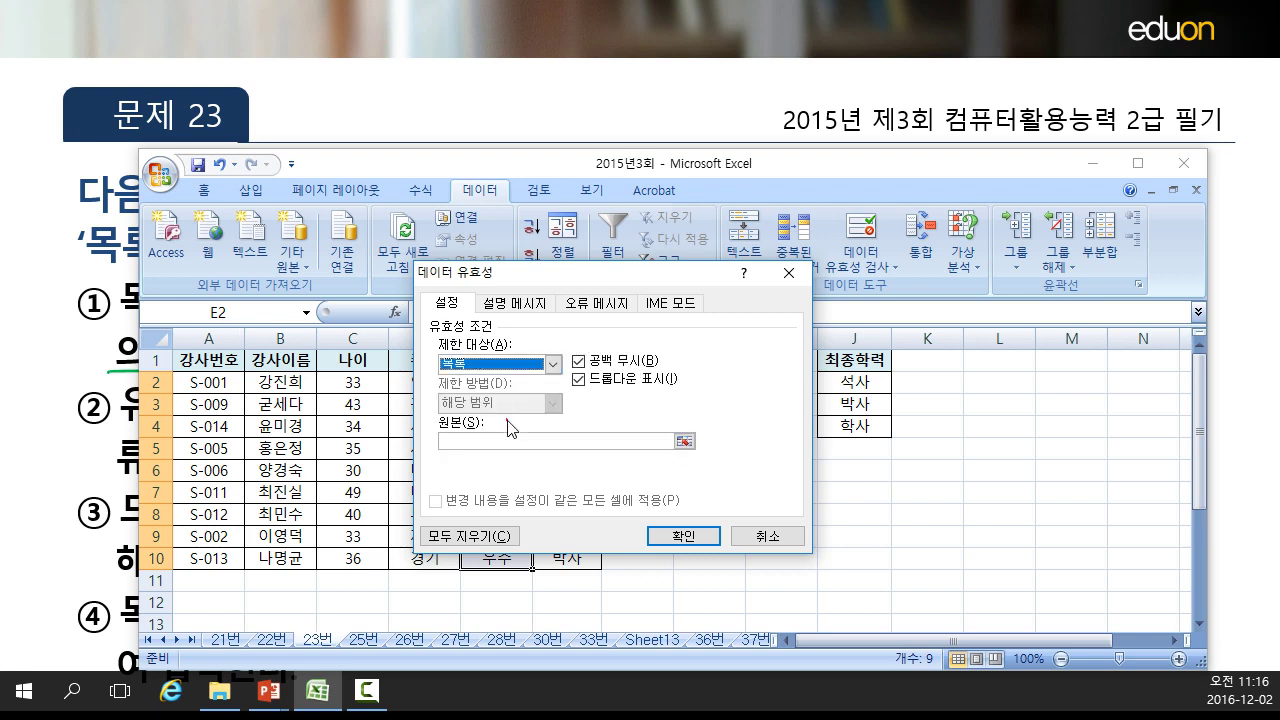
pyautogui.click(528, 432)
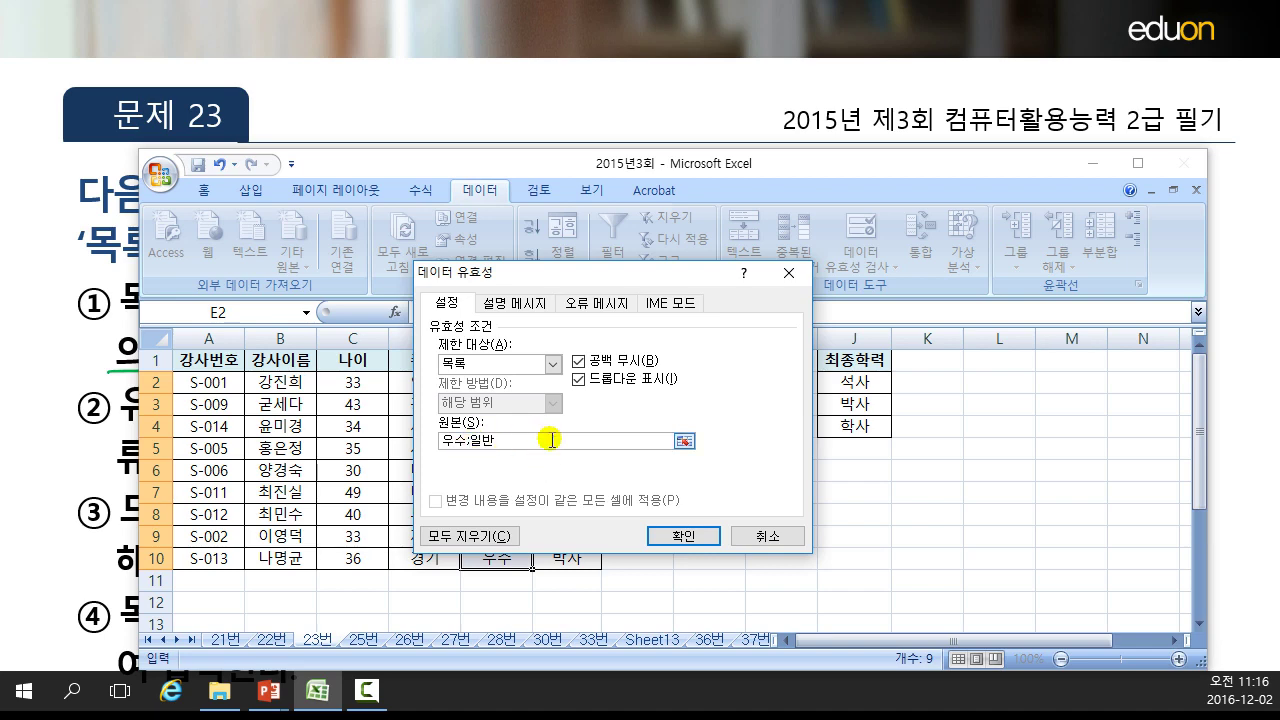
pyautogui.click(676, 533)
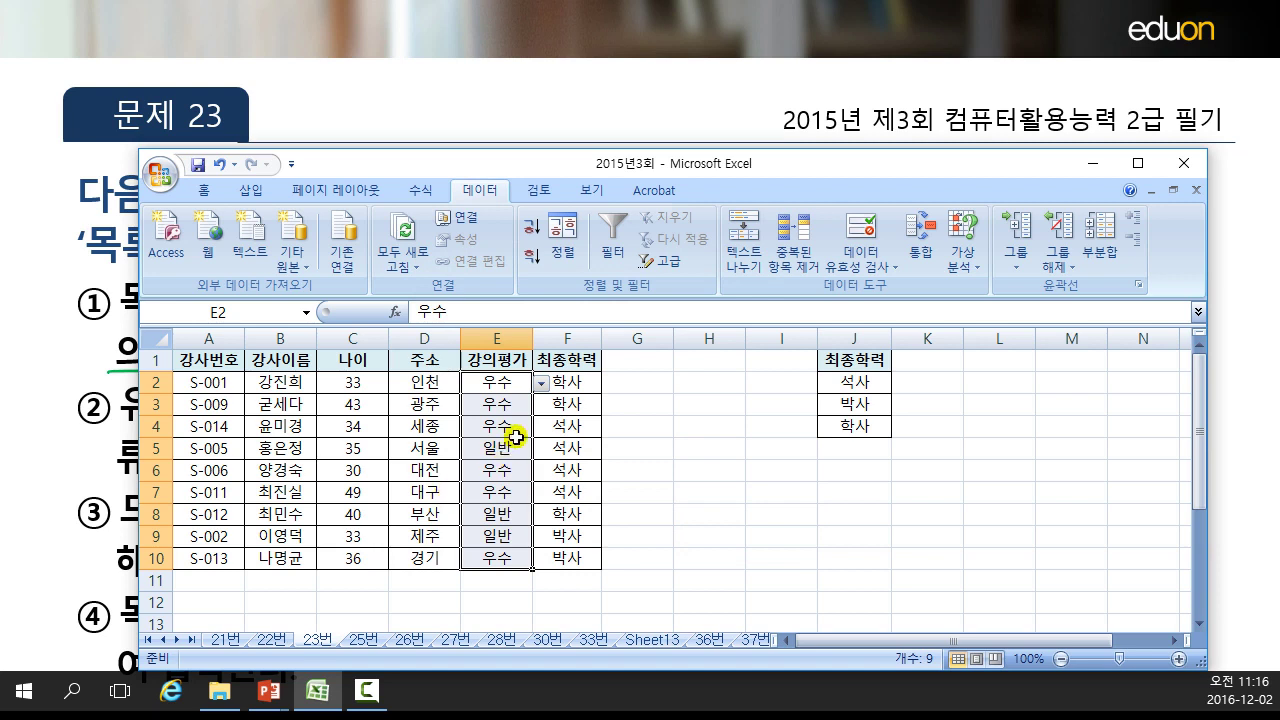
# Choose 우수;일반 from the dropdown lists of cells E2 and E3.
pyautogui.click(507, 401)
pyautogui.click(515, 385)
pyautogui.click(541, 385)
pyautogui.click(493, 394)
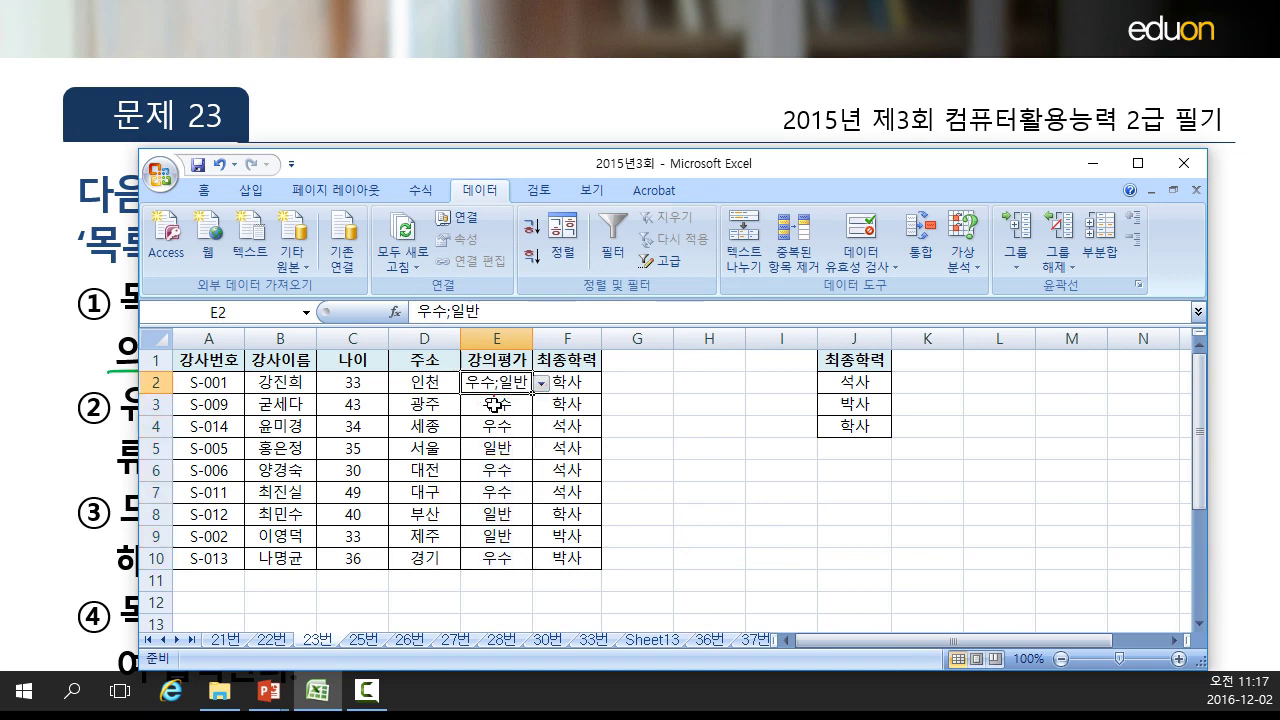
pyautogui.click(494, 404)
pyautogui.click(541, 404)
pyautogui.click(505, 425)
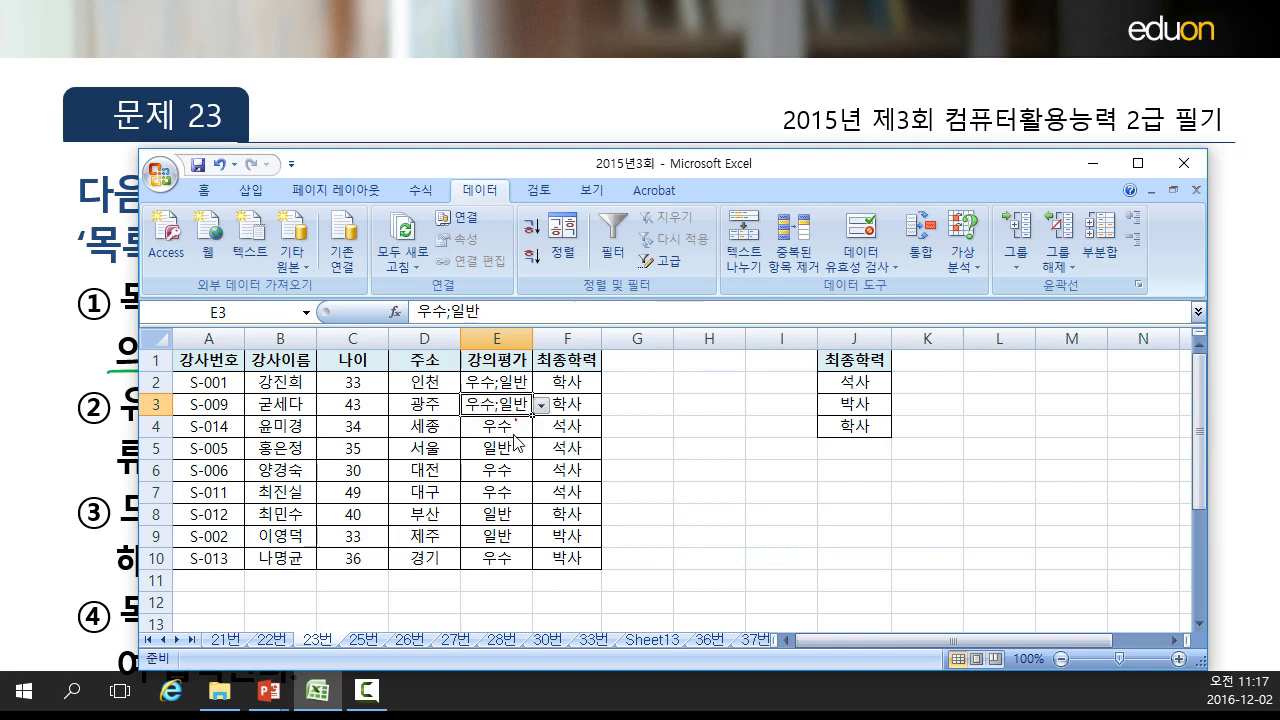
# Test the semicolon-separated list by trying to enter 일반 in cell E4, and discard the entry.
pyautogui.click(513, 429)
pyautogui.write('일반')
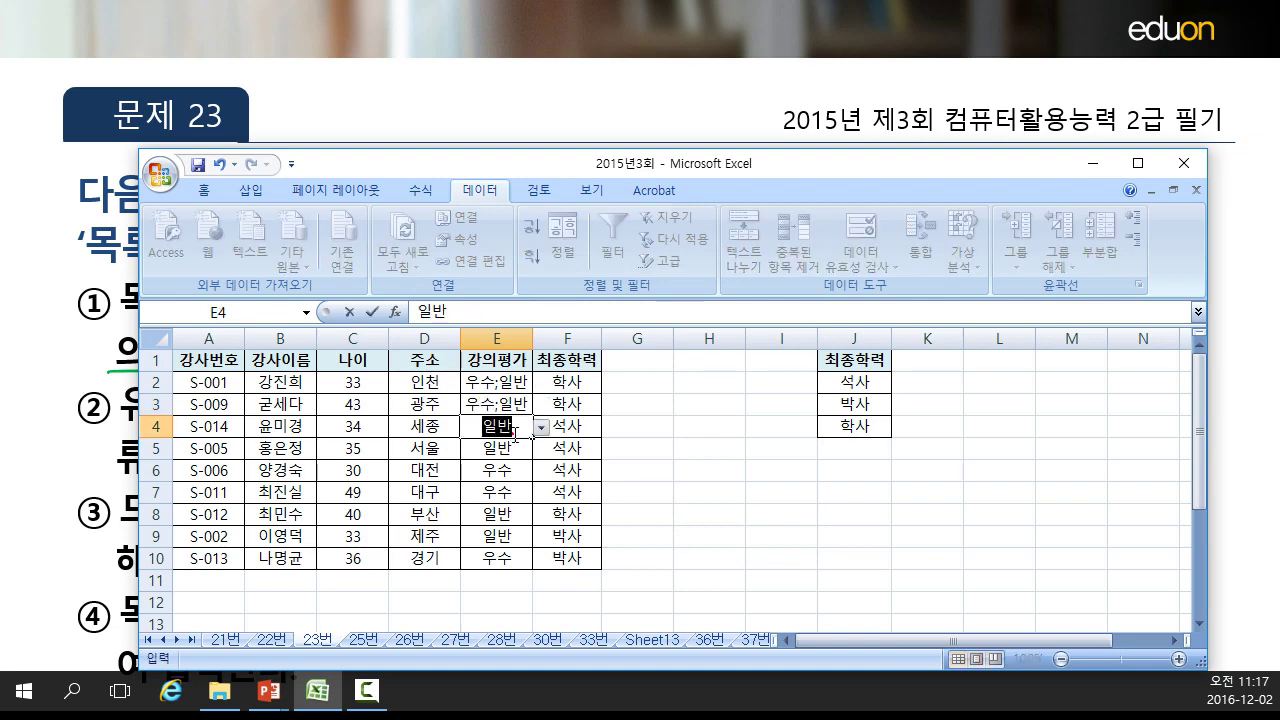
pyautogui.press('Return')
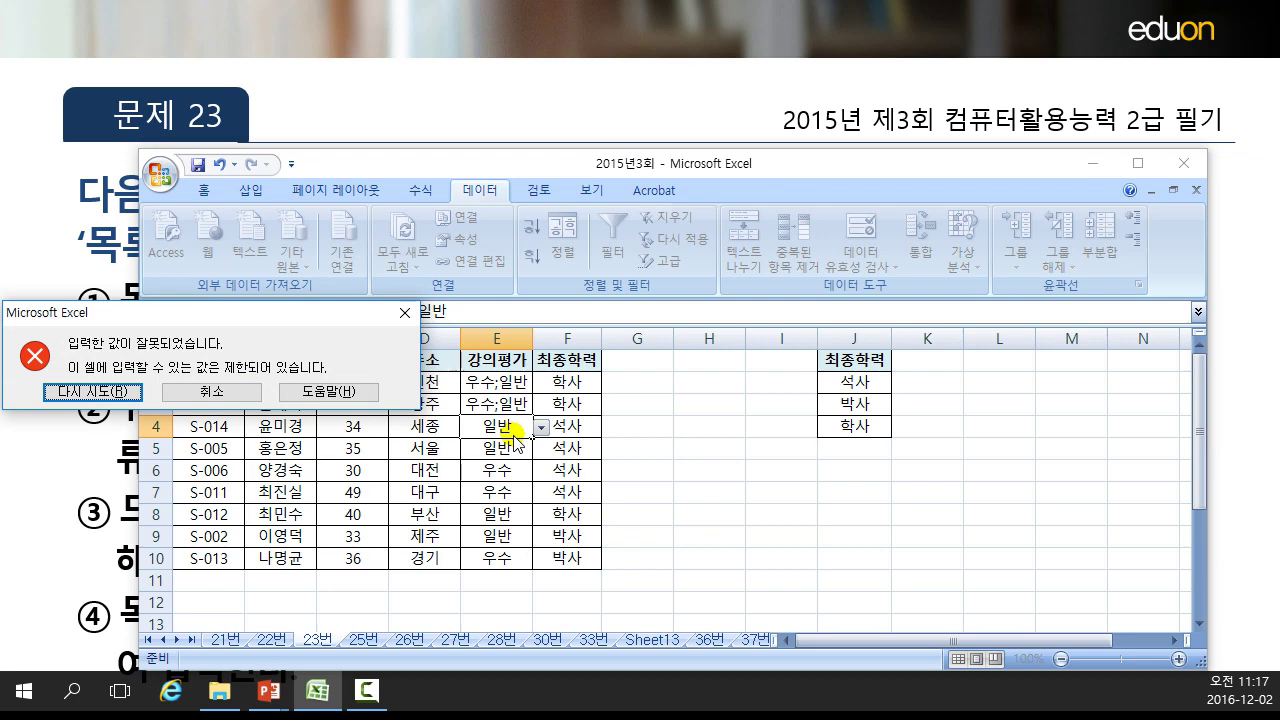
pyautogui.moveTo(165, 310); pyautogui.dragTo(393, 357)
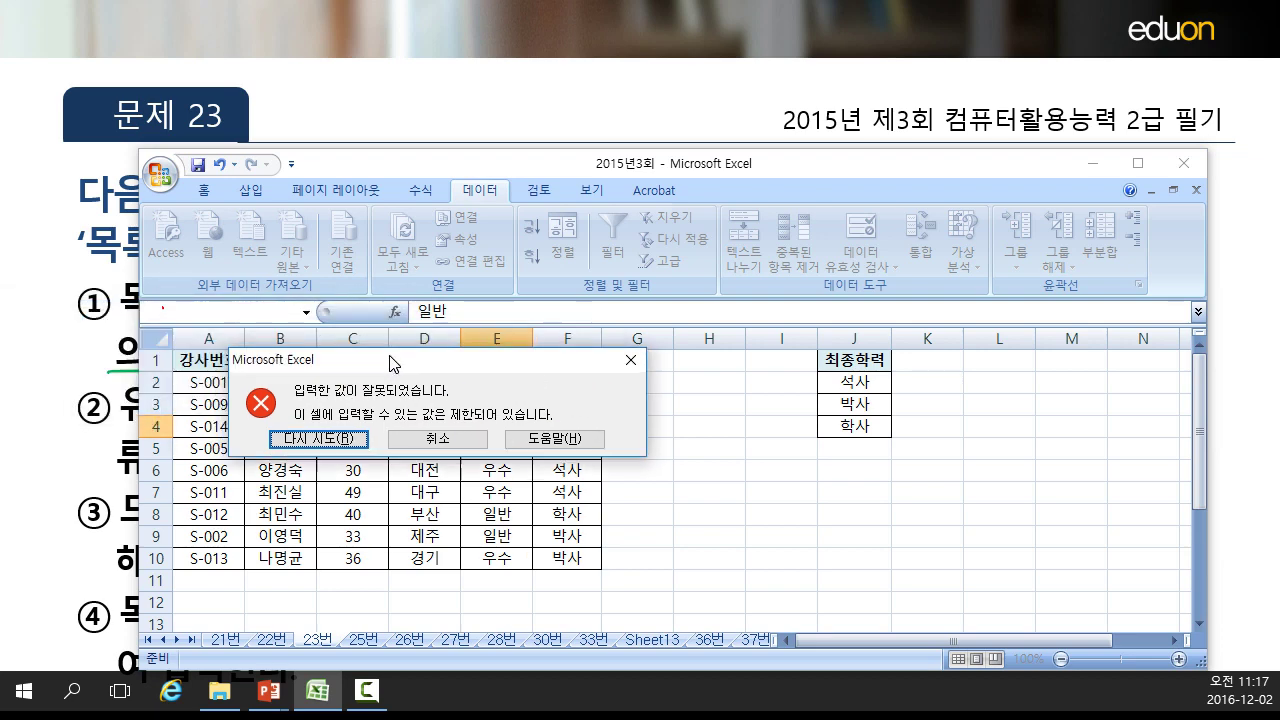
pyautogui.click(443, 443)
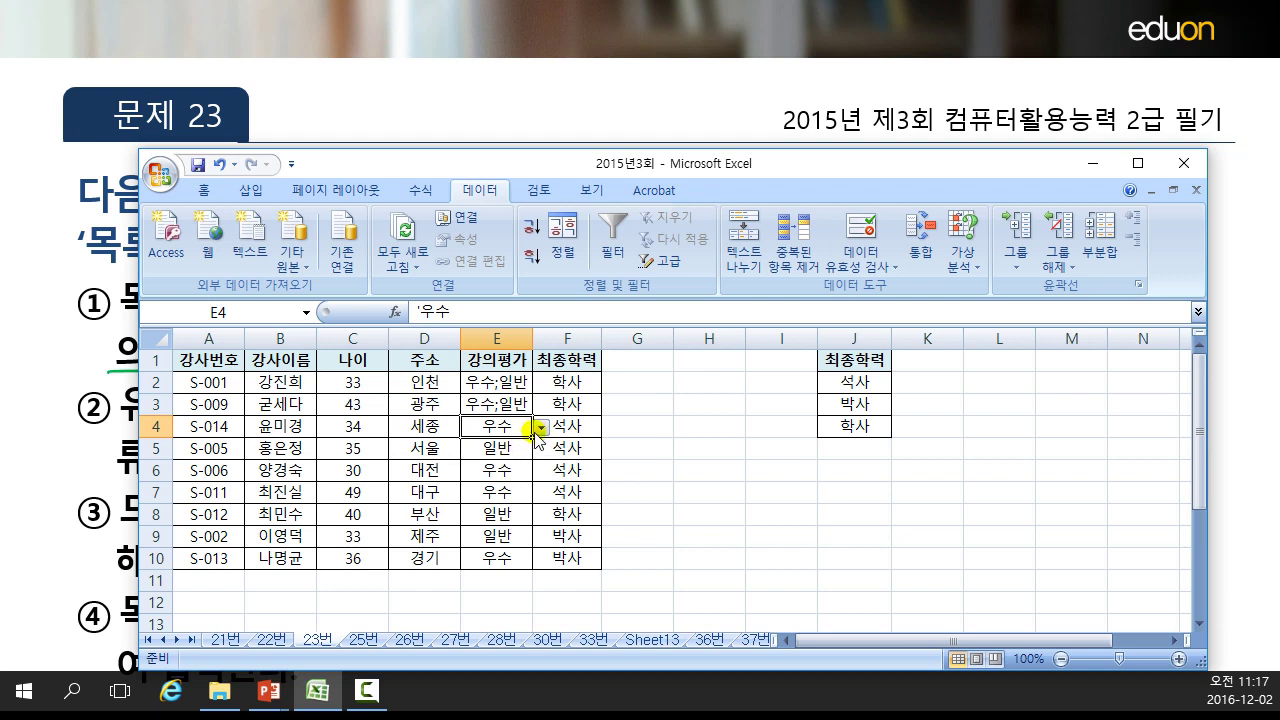
# Change the list validation source for E2:E10 to the comma-separated values 우수,일반.
pyautogui.click(485, 387)
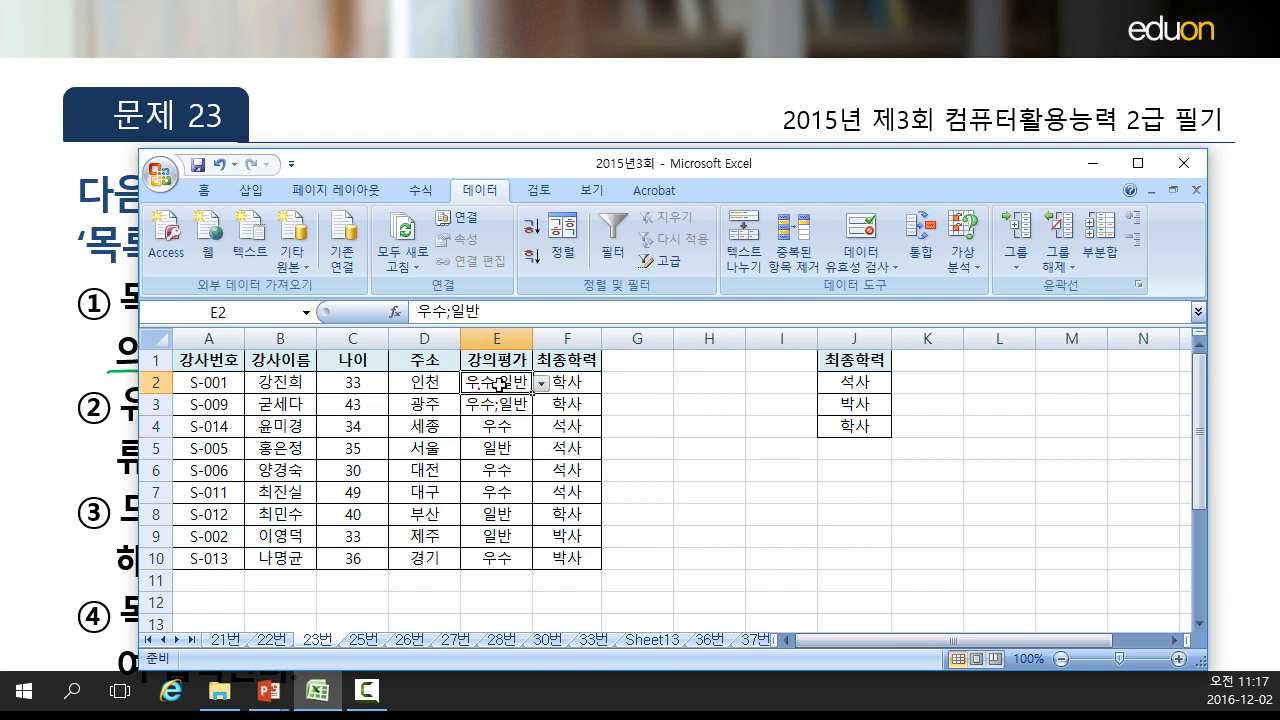
pyautogui.click(505, 403)
pyautogui.click(507, 360)
pyautogui.click(505, 383)
pyautogui.click(505, 387)
pyautogui.moveTo(505, 387); pyautogui.dragTo(497, 557)
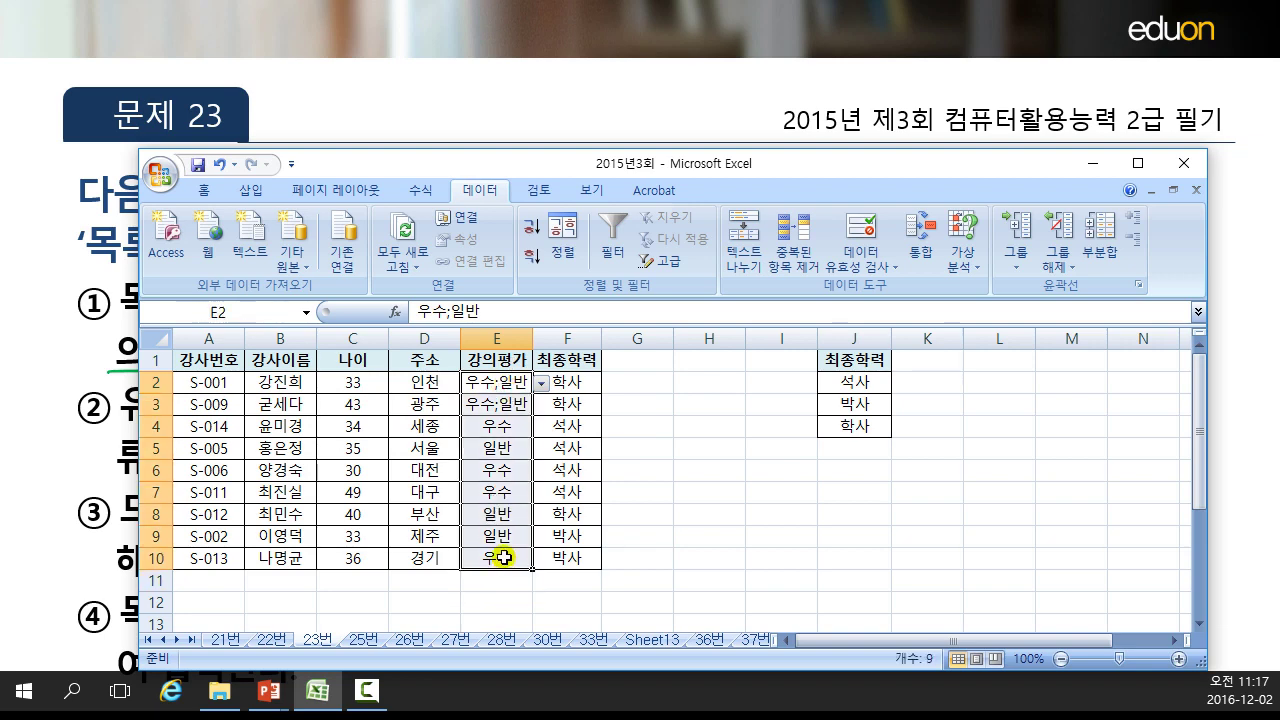
pyautogui.click(846, 251)
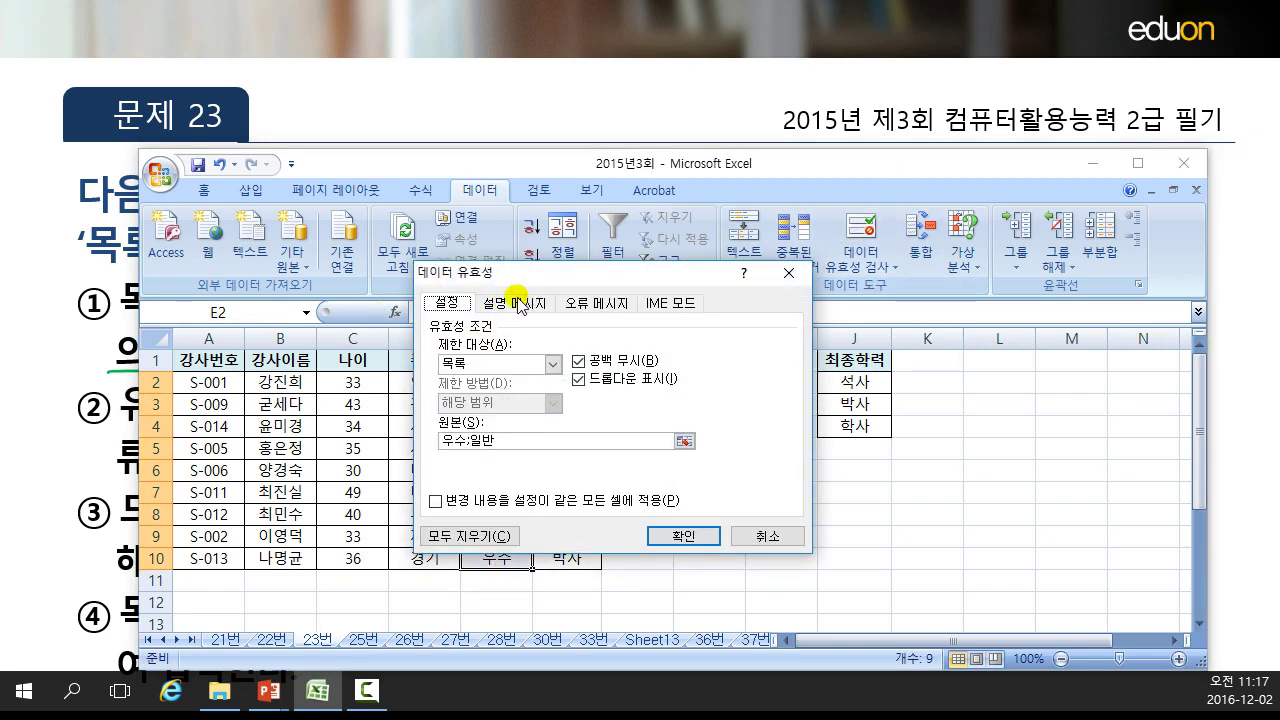
pyautogui.click(470, 440)
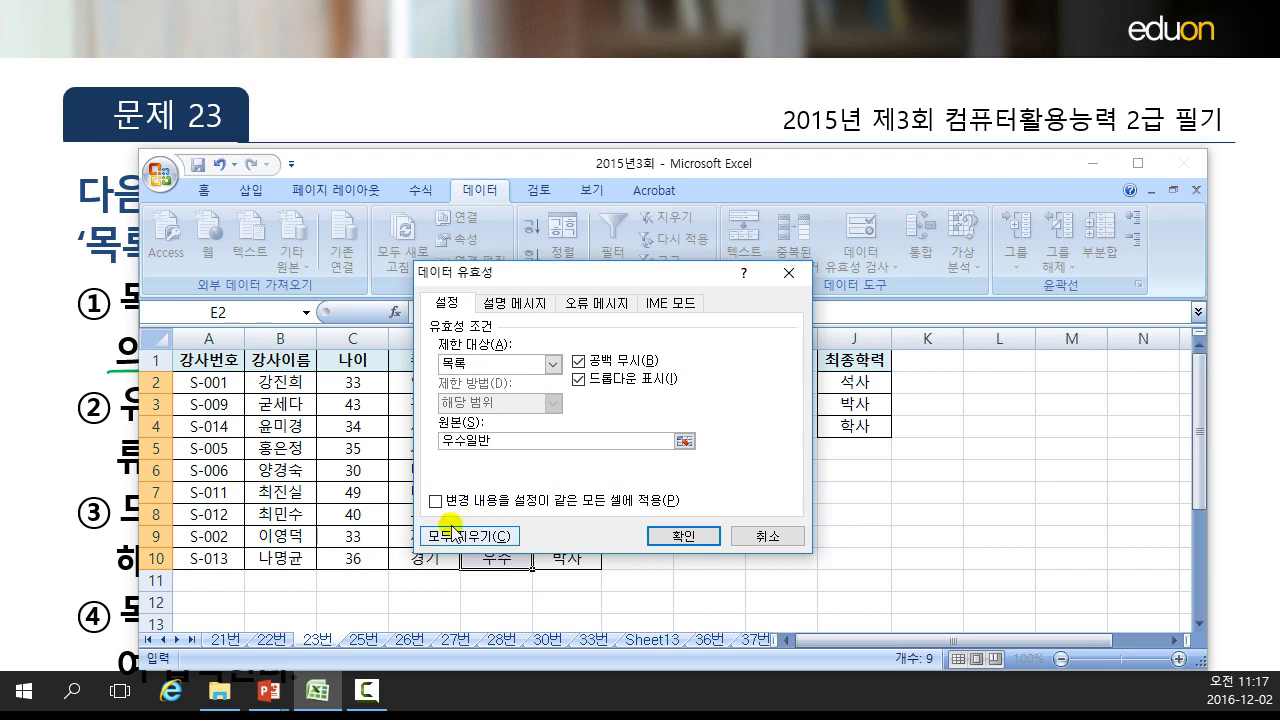
pyautogui.write(',')
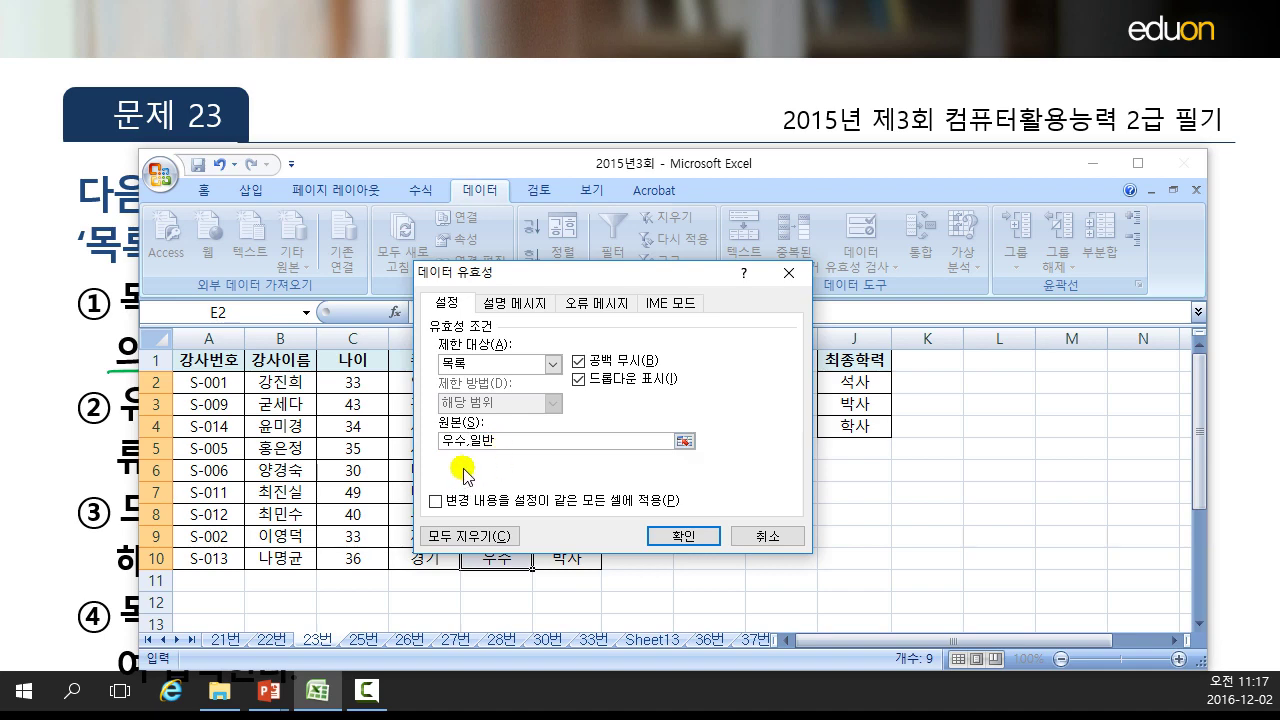
pyautogui.click(688, 540)
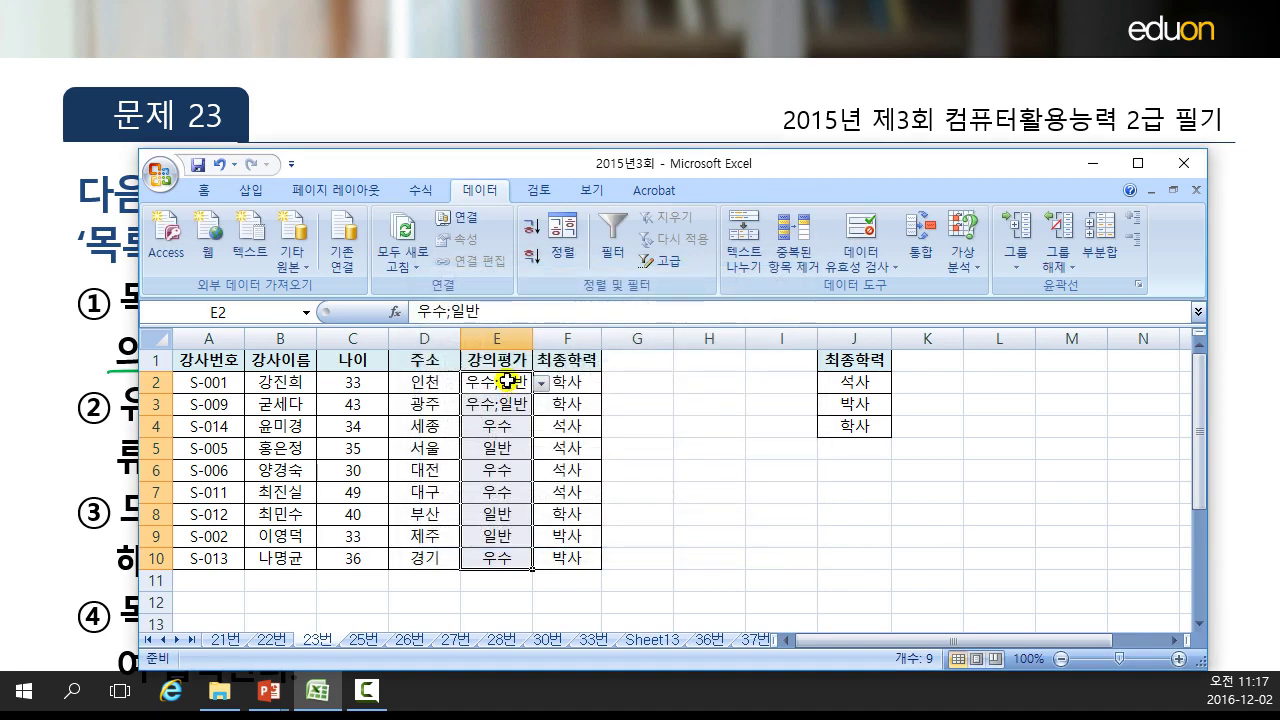
# Choose 우수 for cell E2 and 일반 for cell E3 from their dropdown lists.
pyautogui.click(508, 381)
pyautogui.click(541, 383)
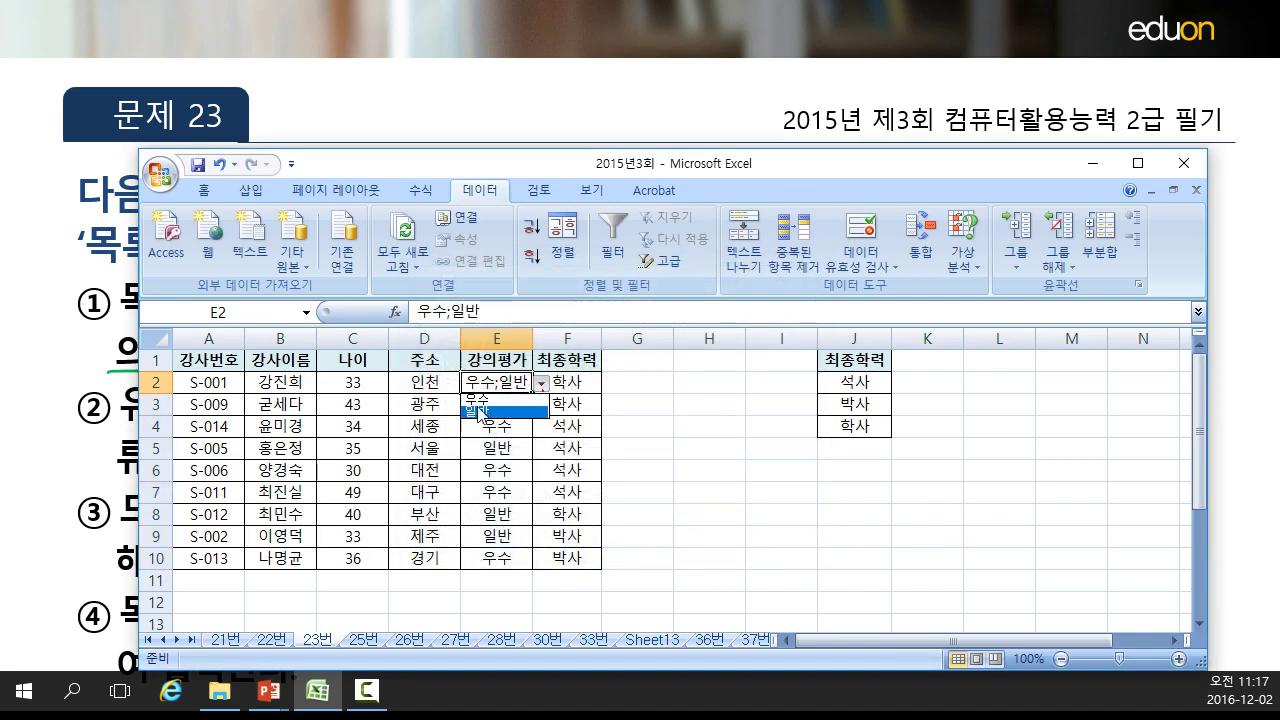
pyautogui.click(502, 398)
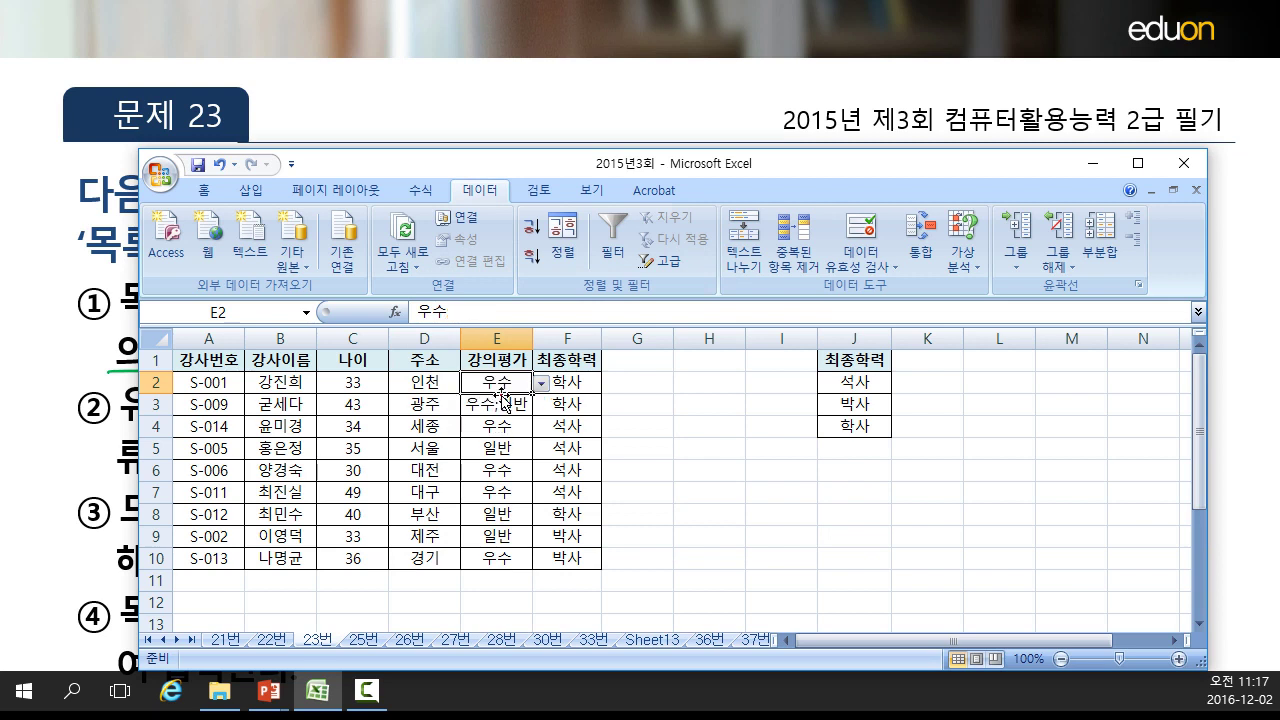
pyautogui.click(545, 400)
pyautogui.click(500, 405)
pyautogui.click(541, 405)
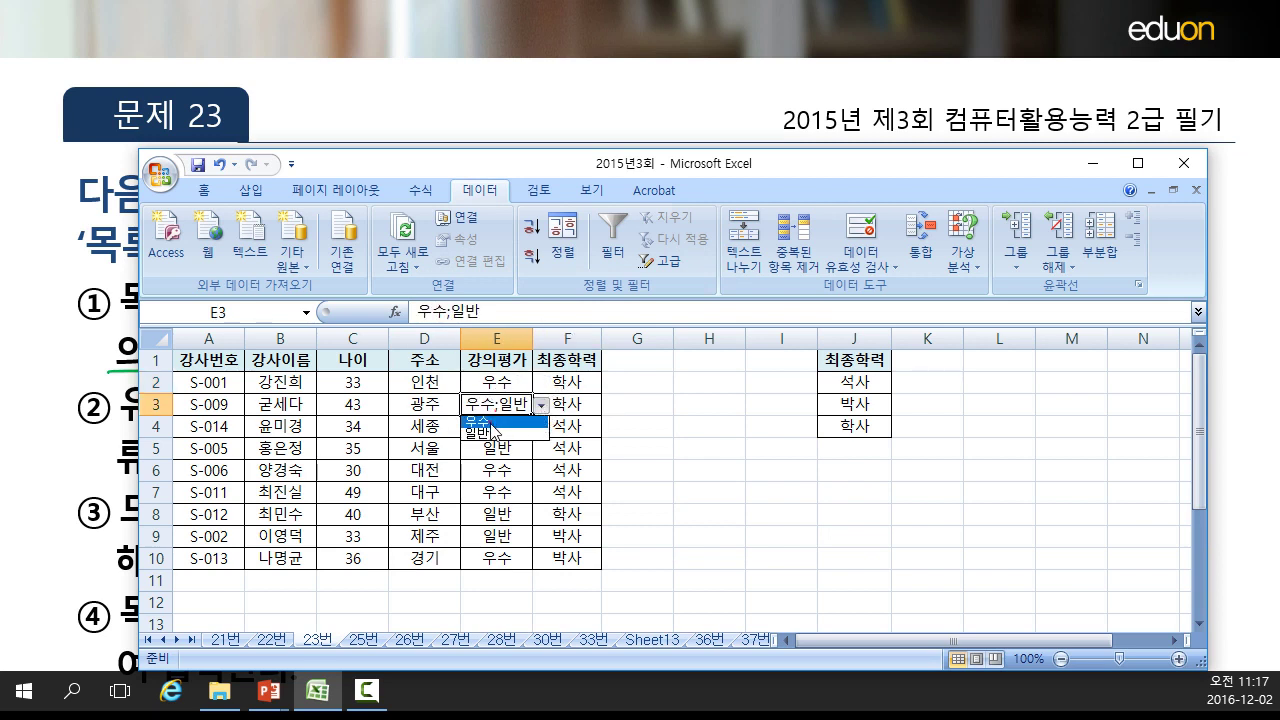
pyautogui.click(493, 435)
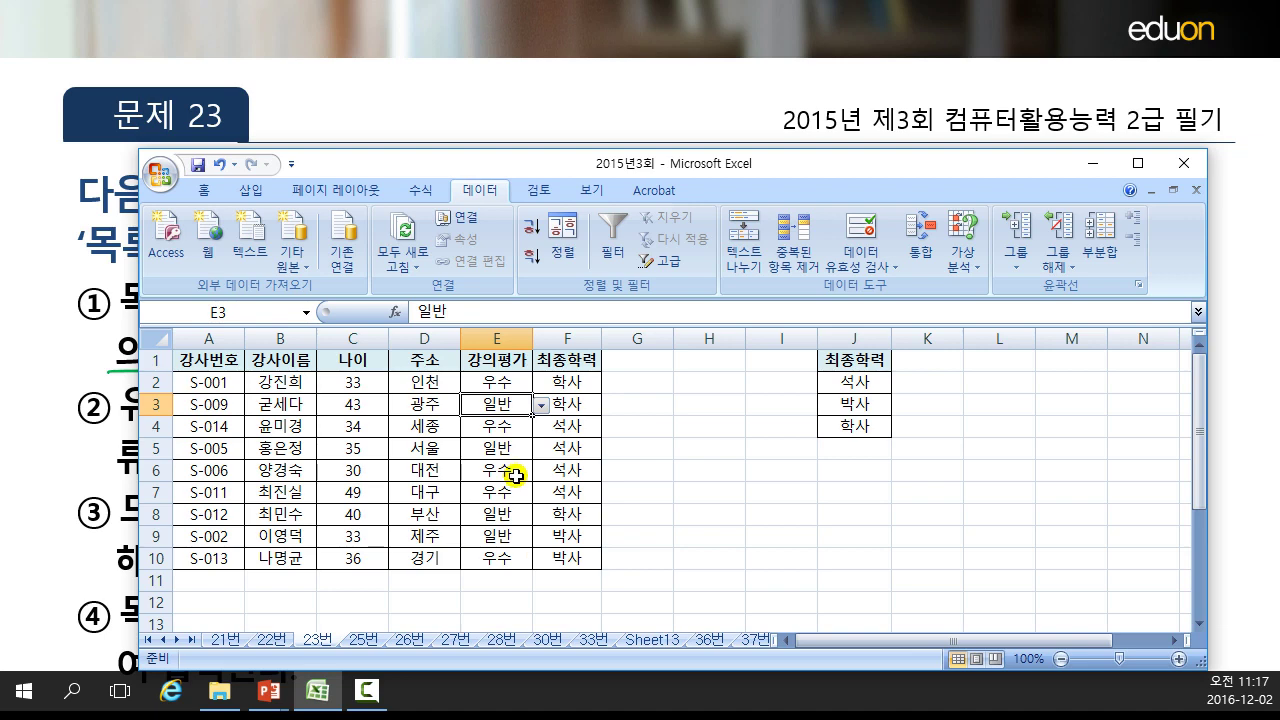
pyautogui.click(517, 471)
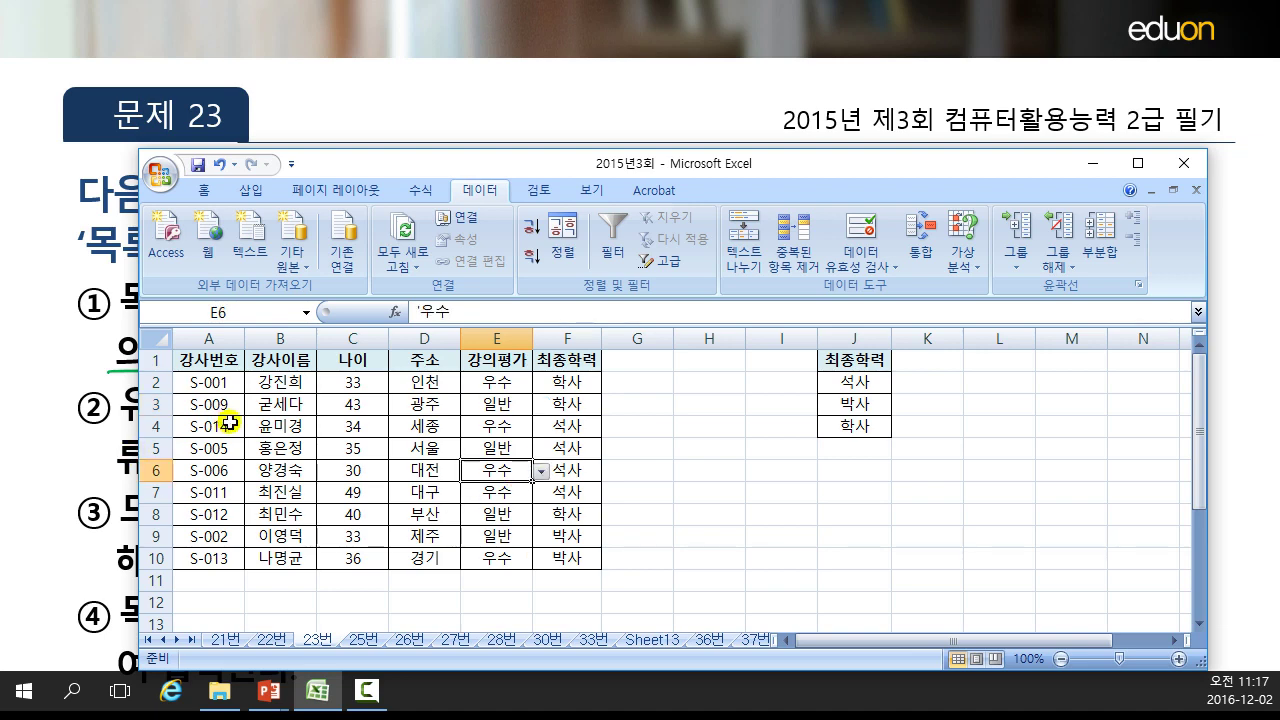
# Switch to the PowerPoint question slide, reveal the answer mark on choice ④ and strike out the word 세미콜론 with the pen.
pyautogui.click(300, 58)
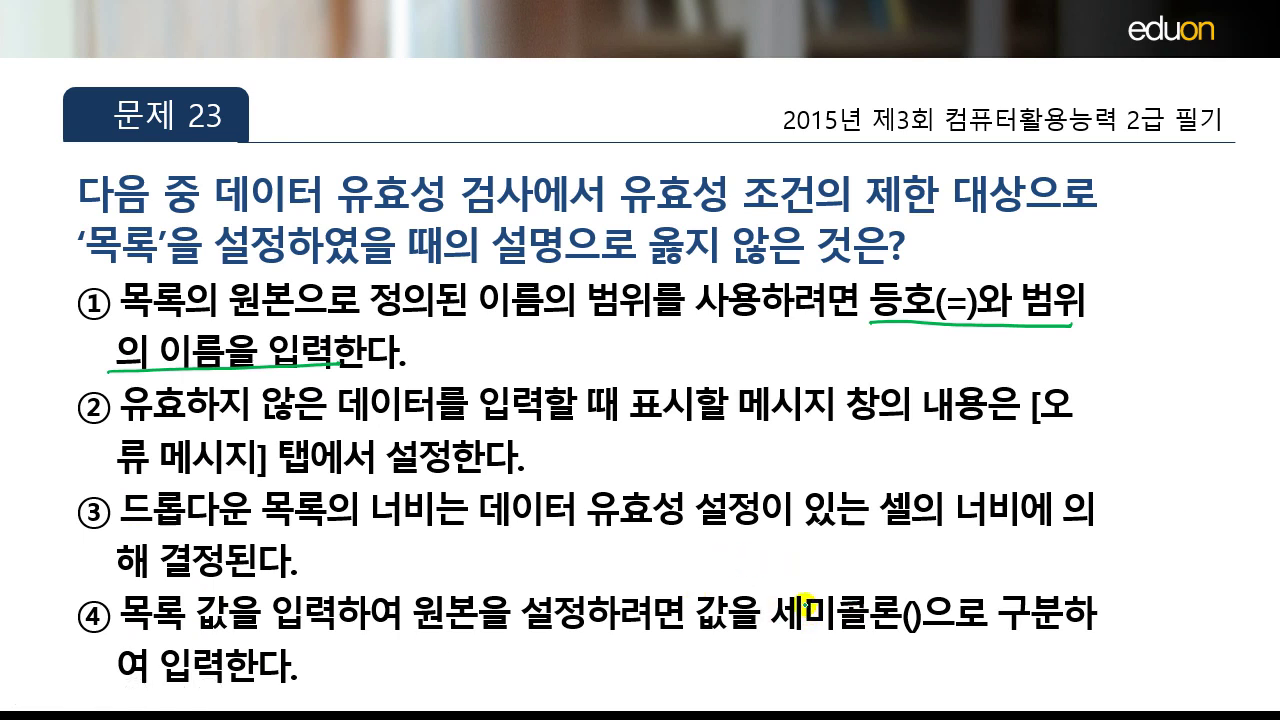
pyautogui.press('Right')
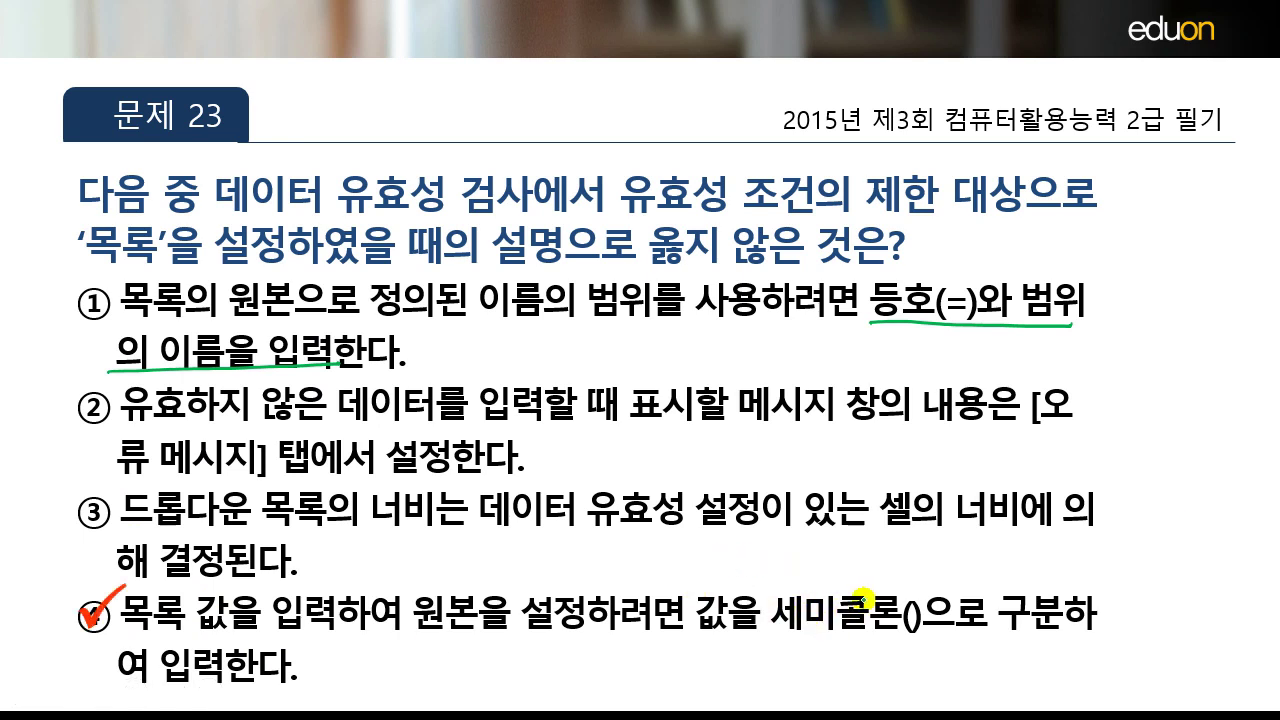
pyautogui.moveTo(780, 604); pyautogui.dragTo(866, 605)
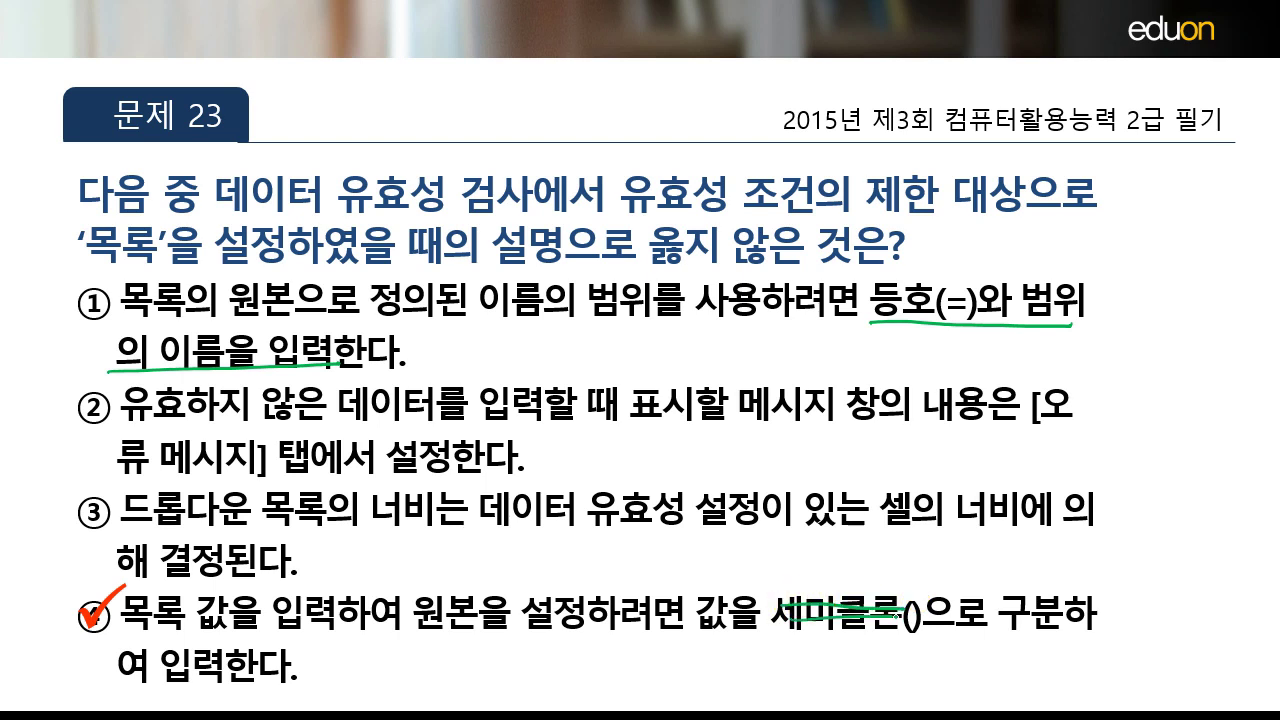